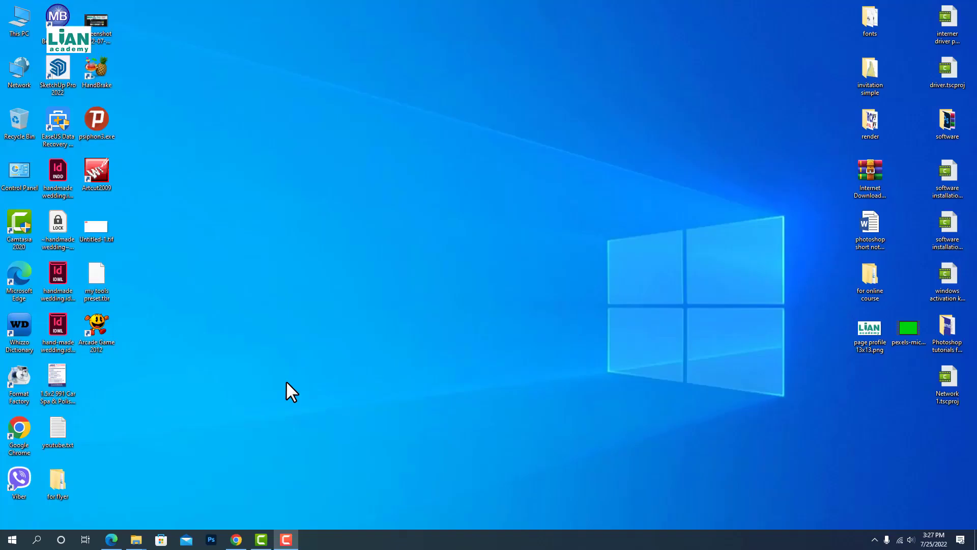
Launch Adobe Photoshop 2022 and start a new file
left_click(14, 540)
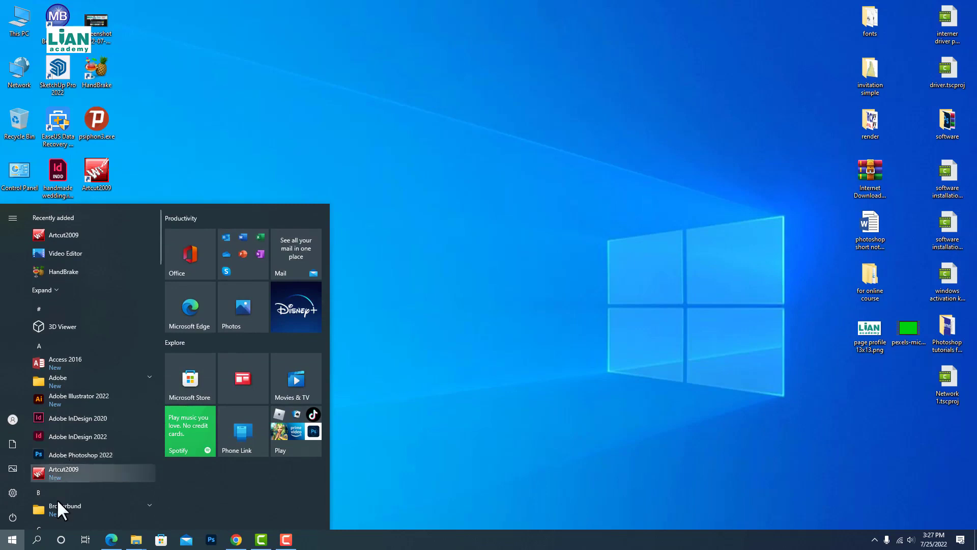
left_click(51, 453)
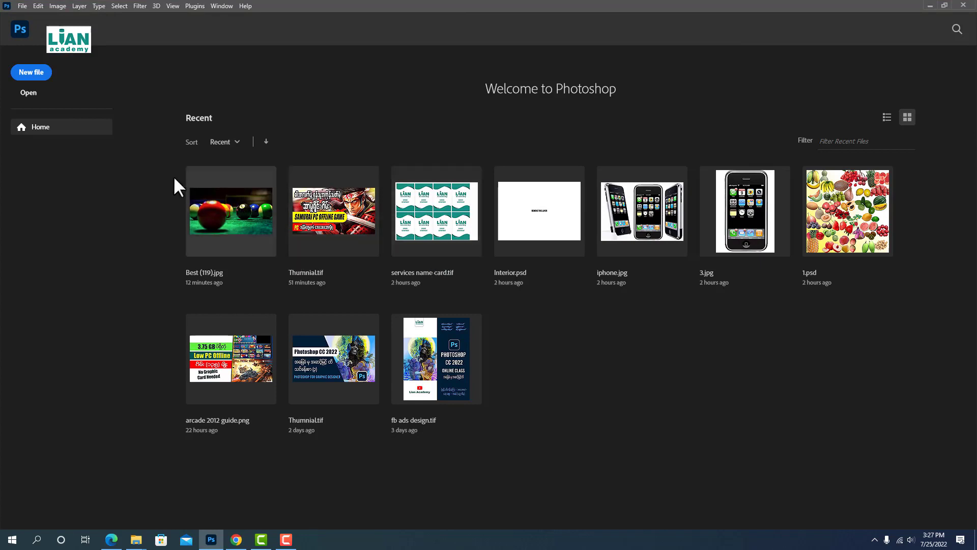
left_click(32, 72)
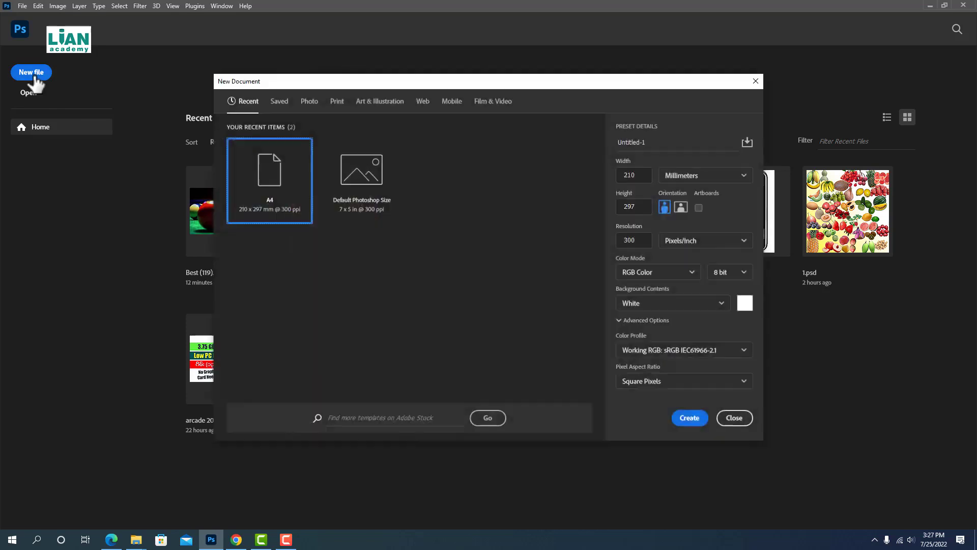
Create a blank document from the A4 print preset with the size units set to Inches
left_click(338, 105)
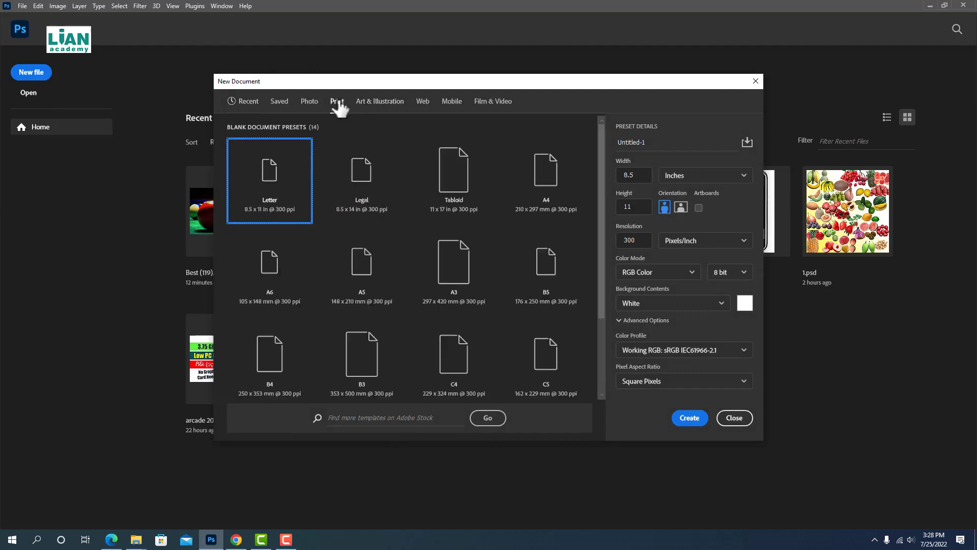
left_click(552, 198)
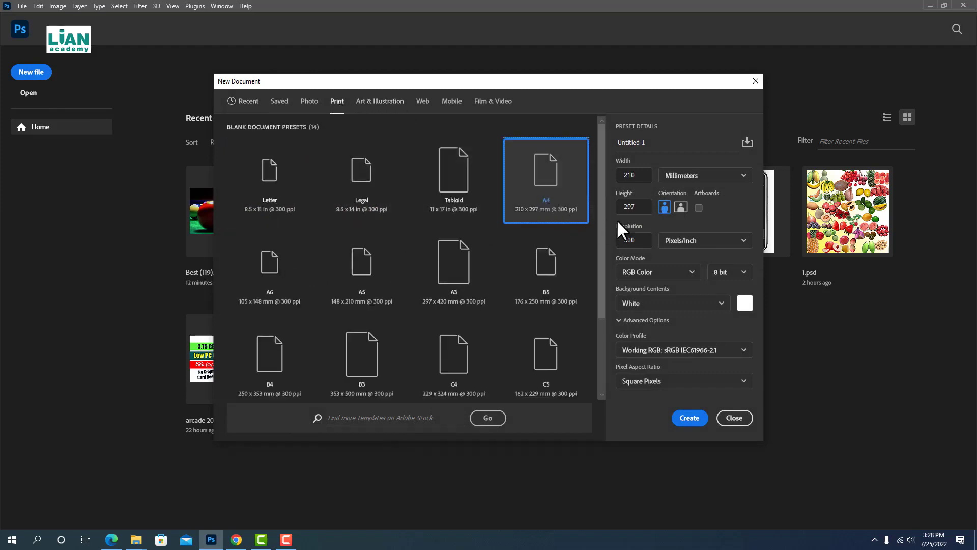
left_click(685, 178)
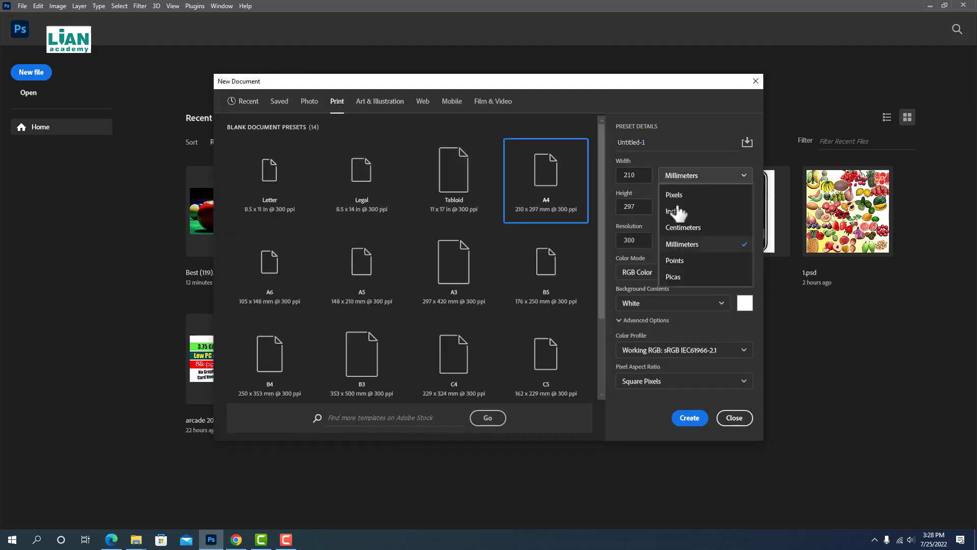
left_click(678, 216)
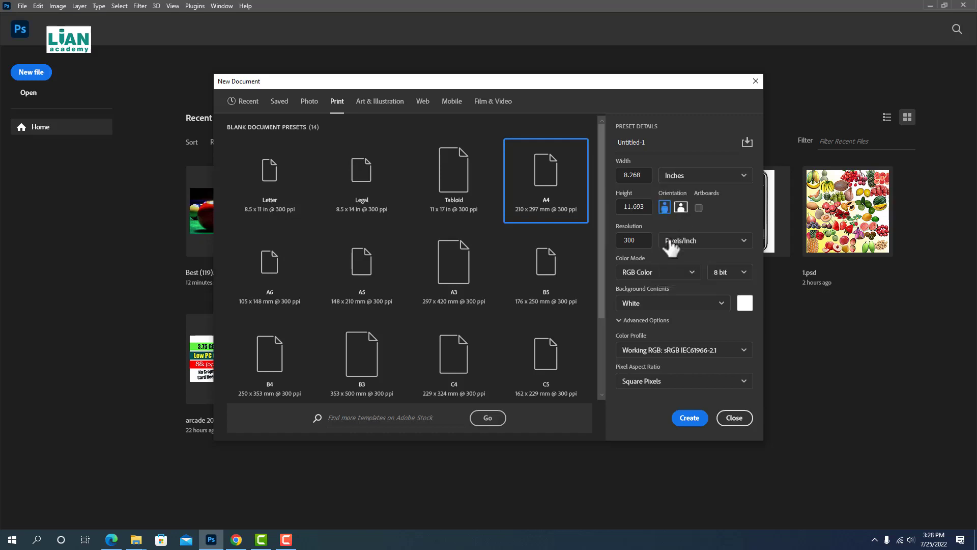
left_click(691, 419)
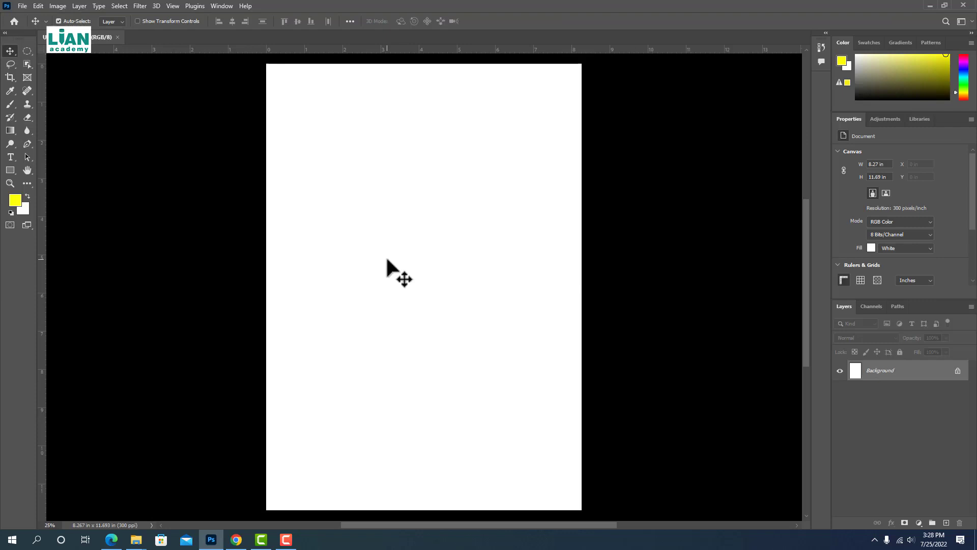
scroll(387, 259, "down", 2)
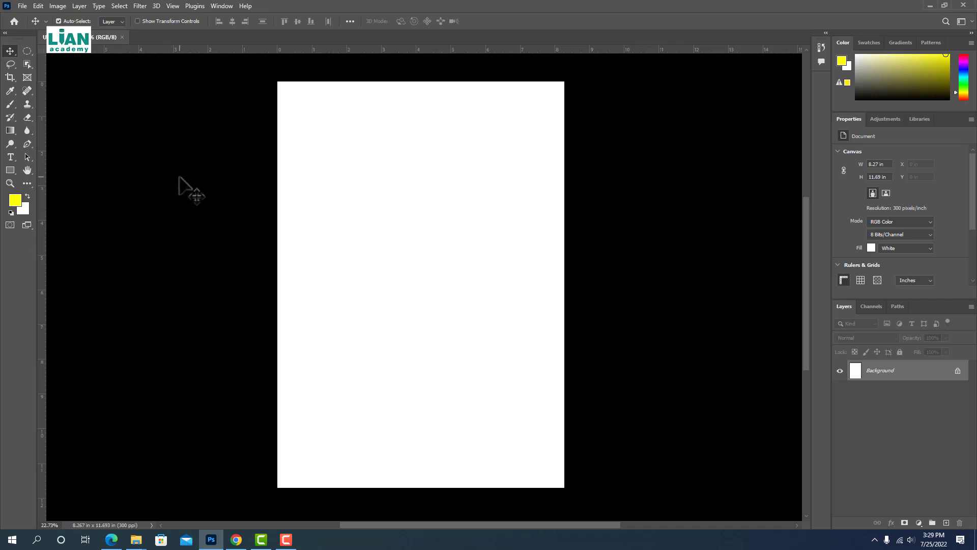
Change the color of the area surrounding the canvas to Default and back to Black
right_click(131, 145)
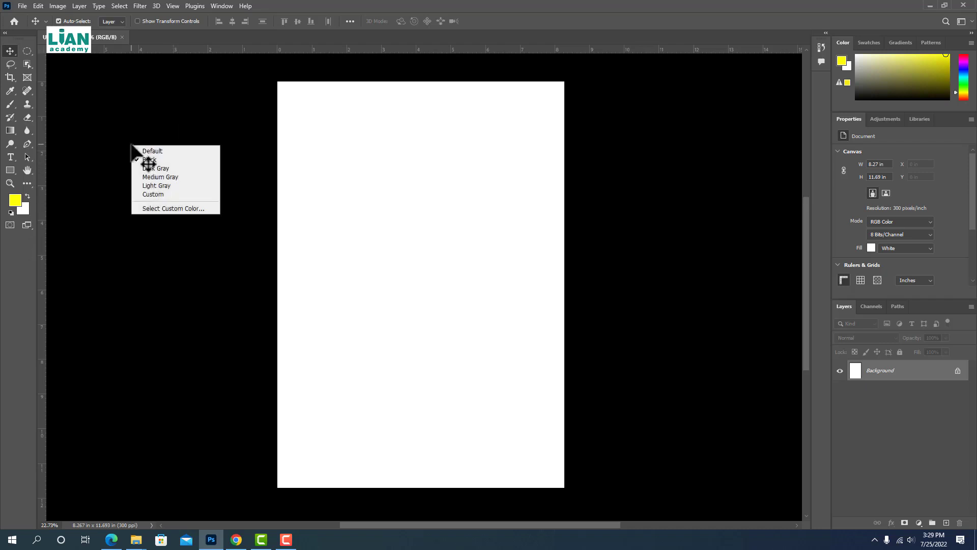
left_click(136, 148)
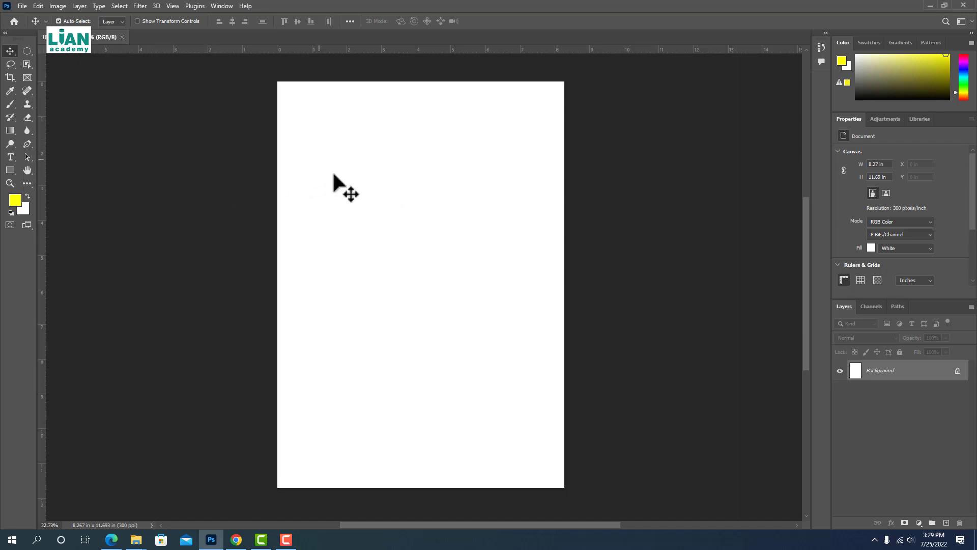
right_click(188, 178)
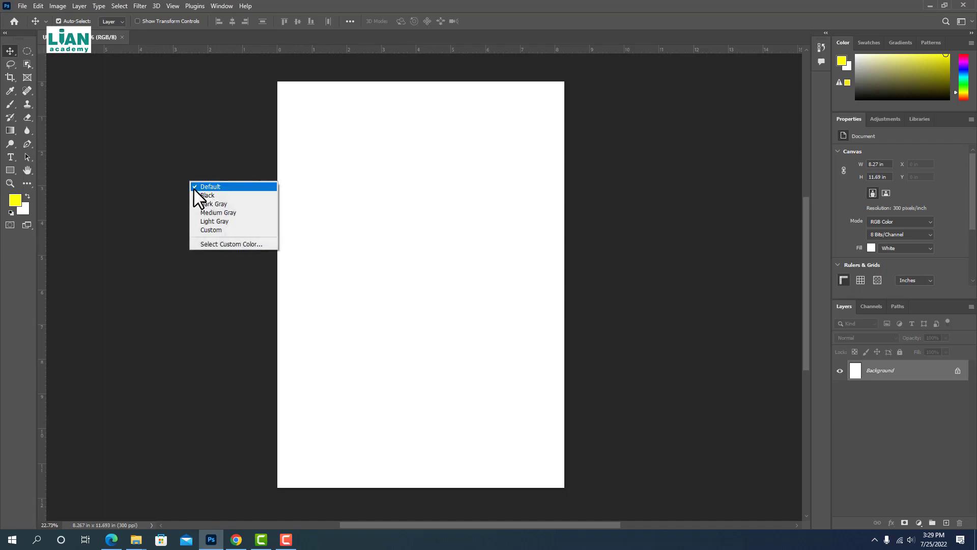
left_click(197, 194)
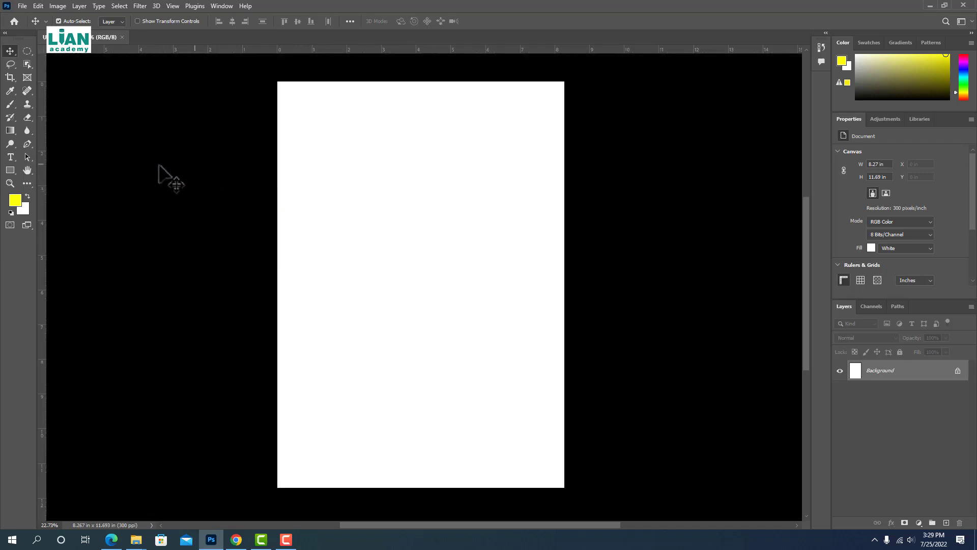
Try the Dark Gray, Medium Gray, Light Gray and Custom colors in turn for the area surrounding the canvas
right_click(143, 166)
left_click(164, 186)
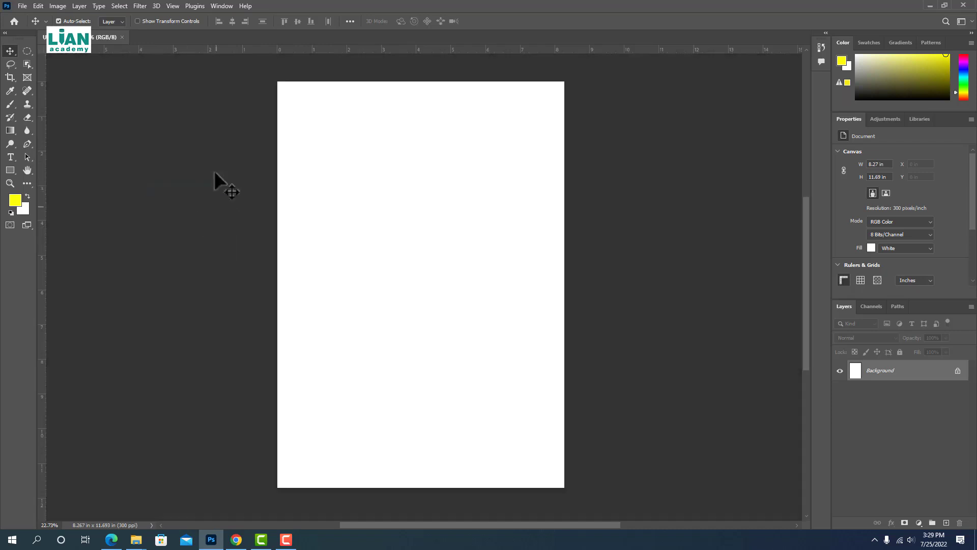
right_click(180, 180)
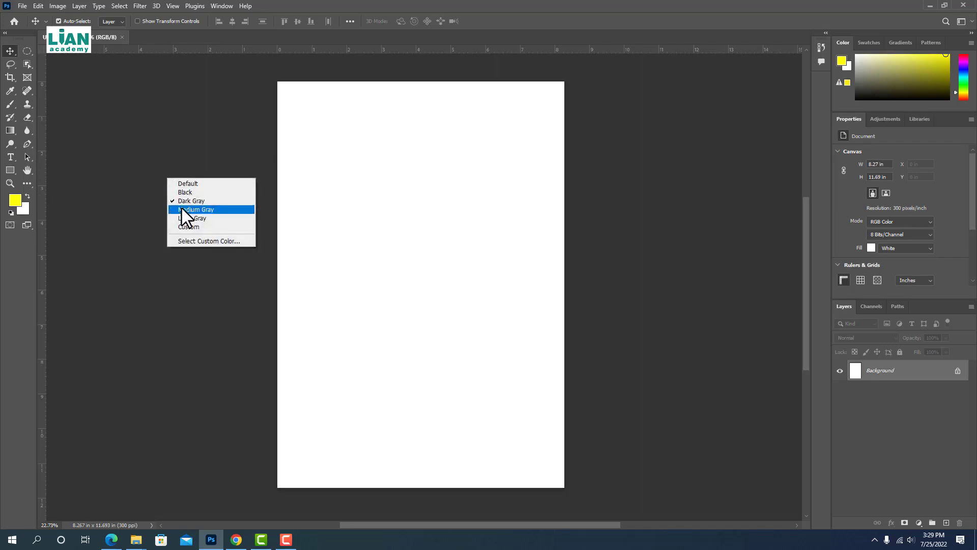
left_click(182, 208)
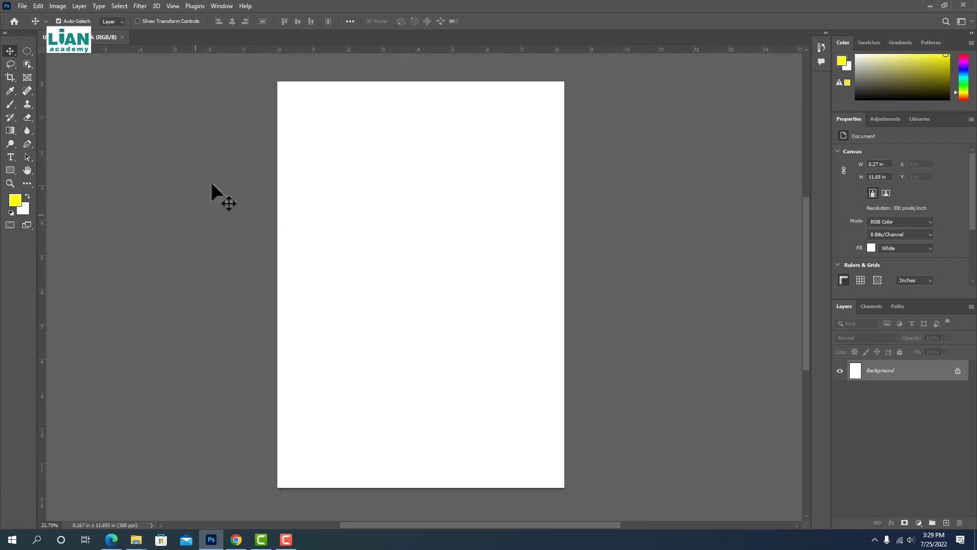
right_click(175, 189)
left_click(199, 229)
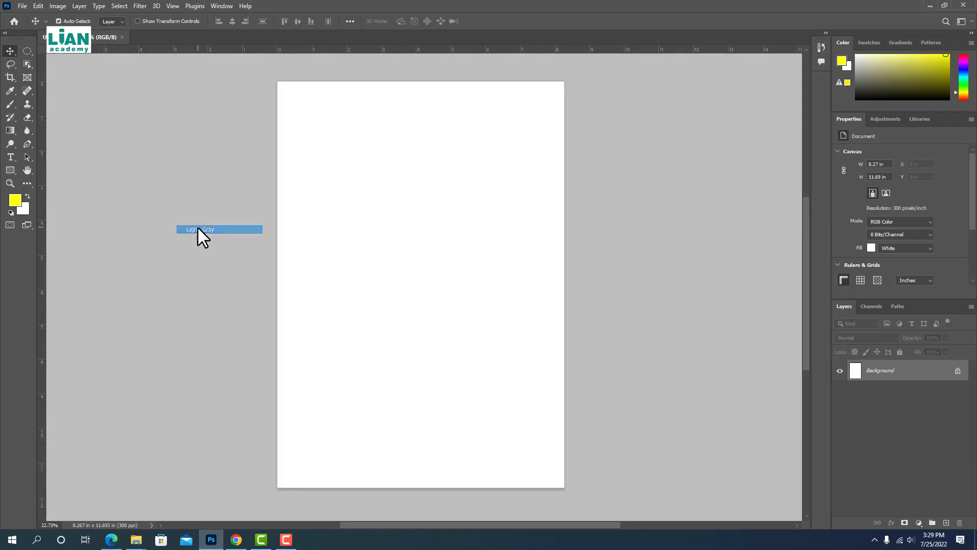
right_click(171, 180)
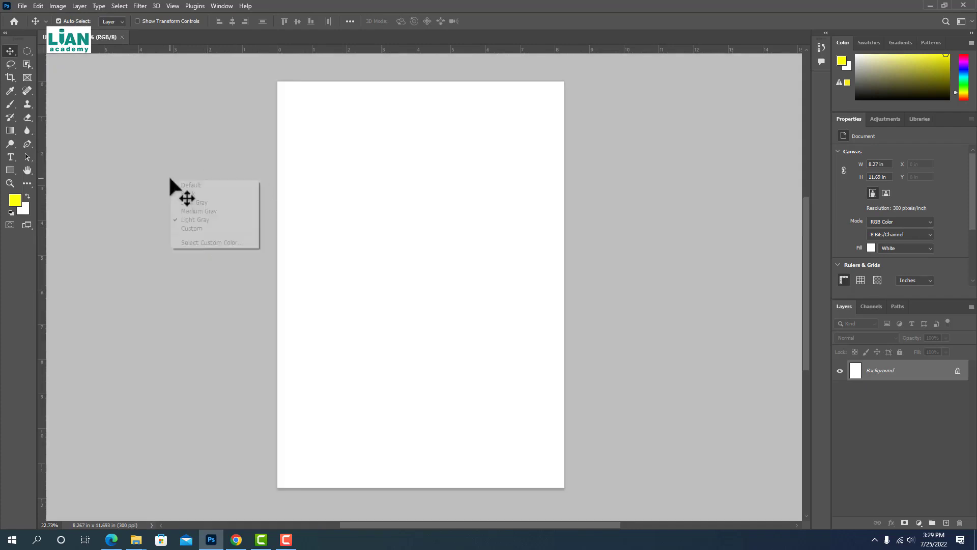
left_click(193, 226)
Set the custom canvas surround color to pure red (ff0000), and return the surround to Default
right_click(206, 171)
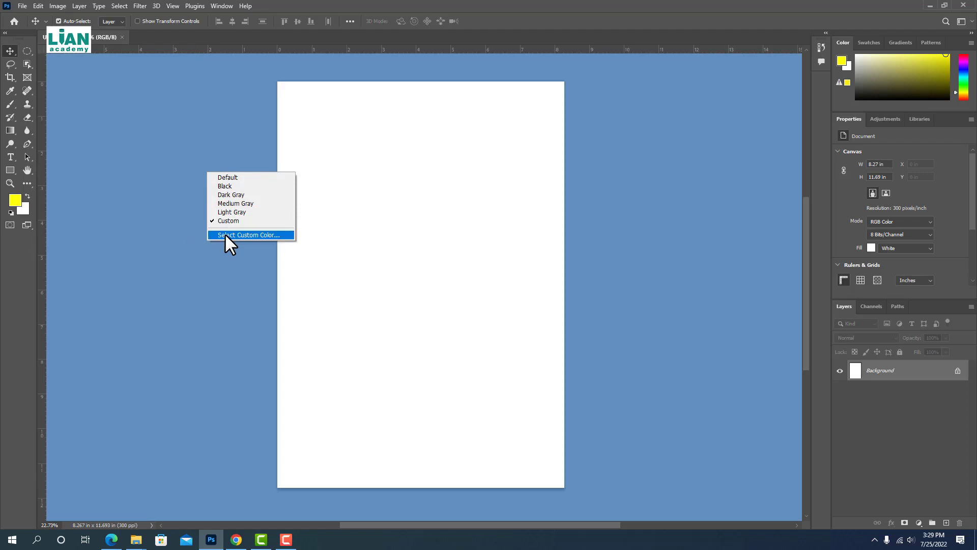
left_click(225, 234)
left_click_drag(773, 189, 781, 155)
left_click(845, 167)
key("v")
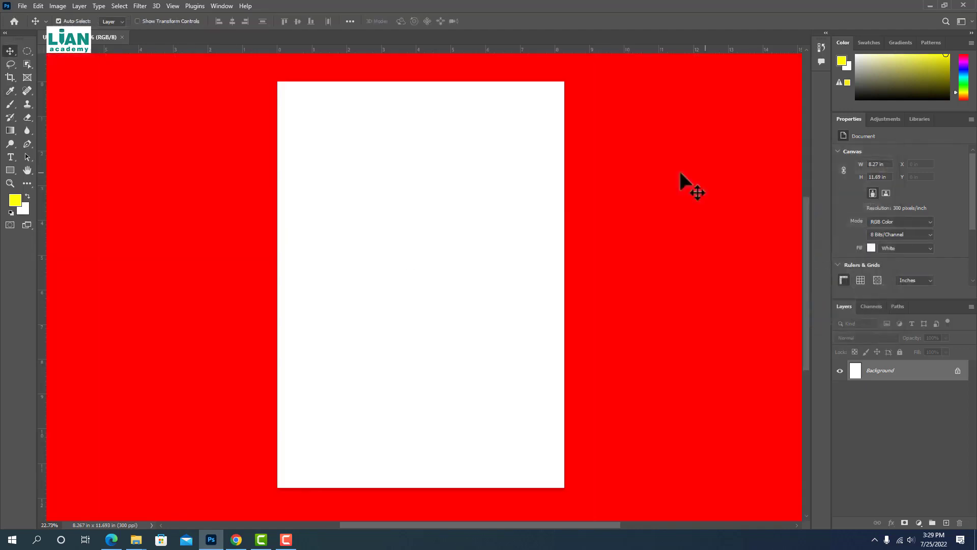
right_click(641, 159)
left_click(646, 162)
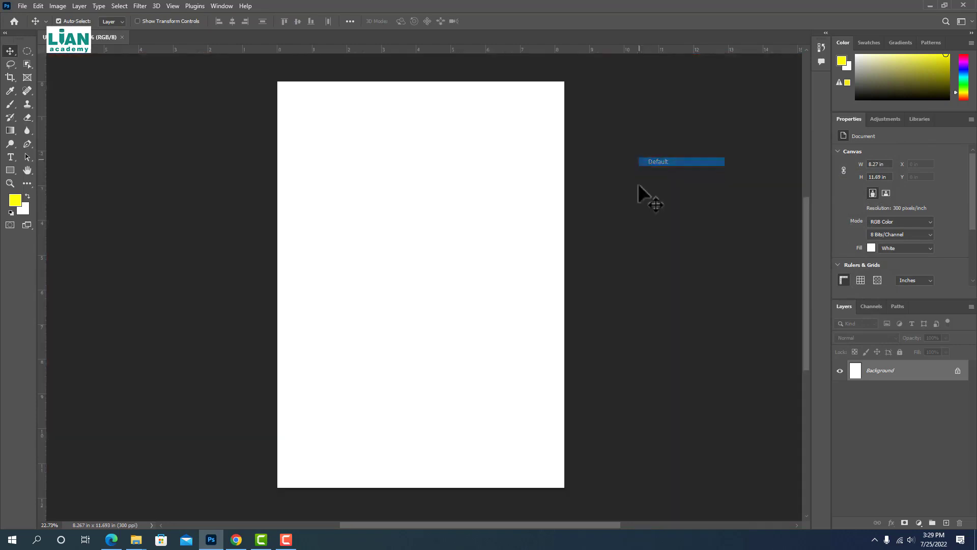
Choose a medium-dark green as the custom color for the area surrounding the canvas
right_click(203, 210)
left_click(219, 272)
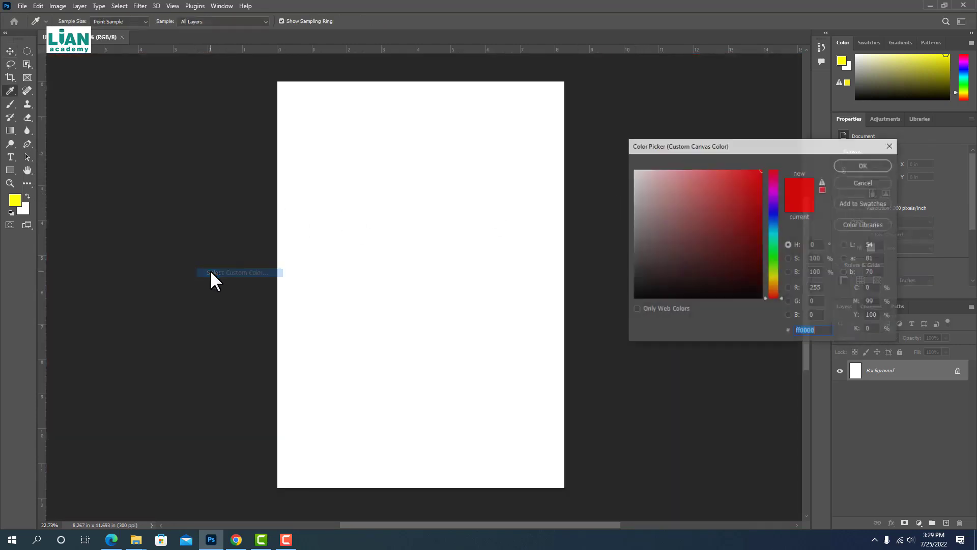
left_click(774, 253)
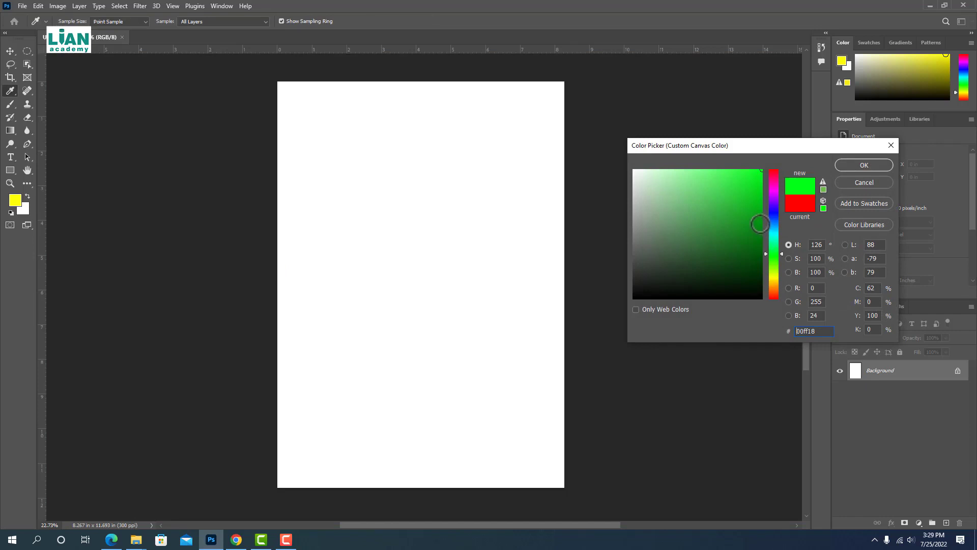
left_click(762, 225)
left_click(858, 166)
right_click(153, 224)
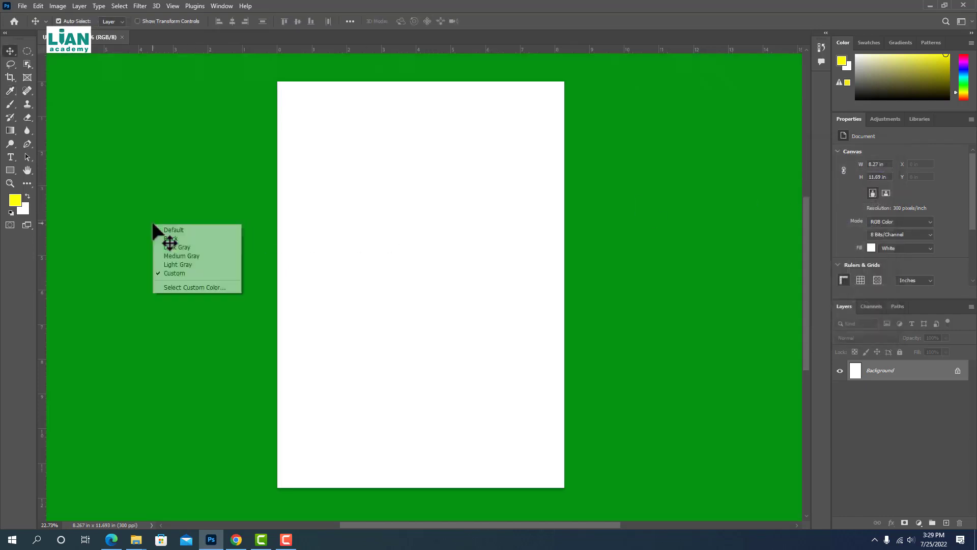
key("Escape")
Reset the green canvas surround to Default and switch it to Black
right_click(172, 271)
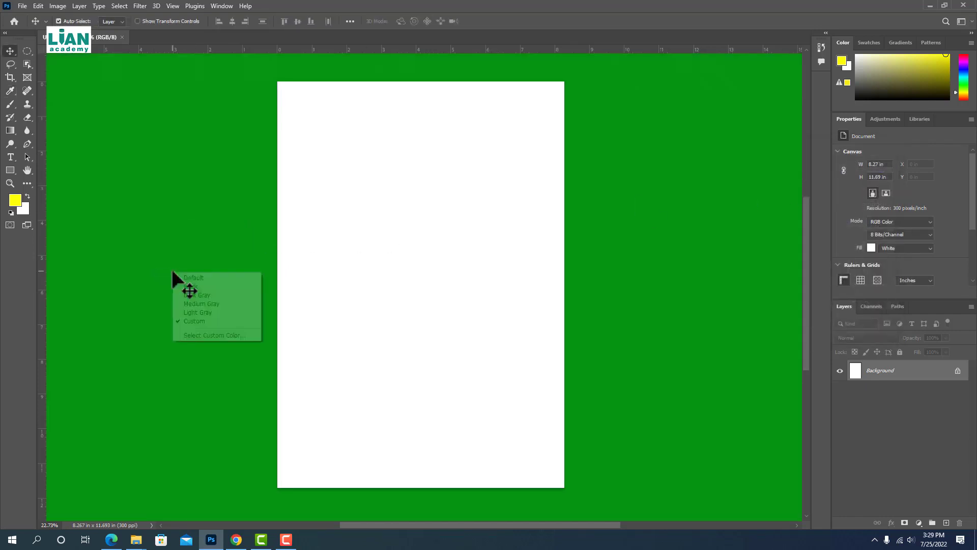
left_click(179, 277)
right_click(167, 223)
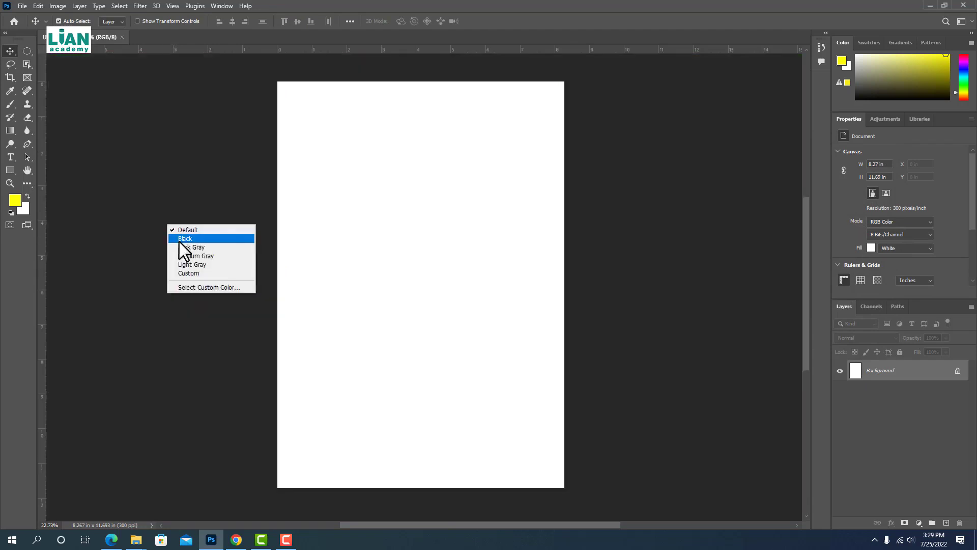
left_click(179, 239)
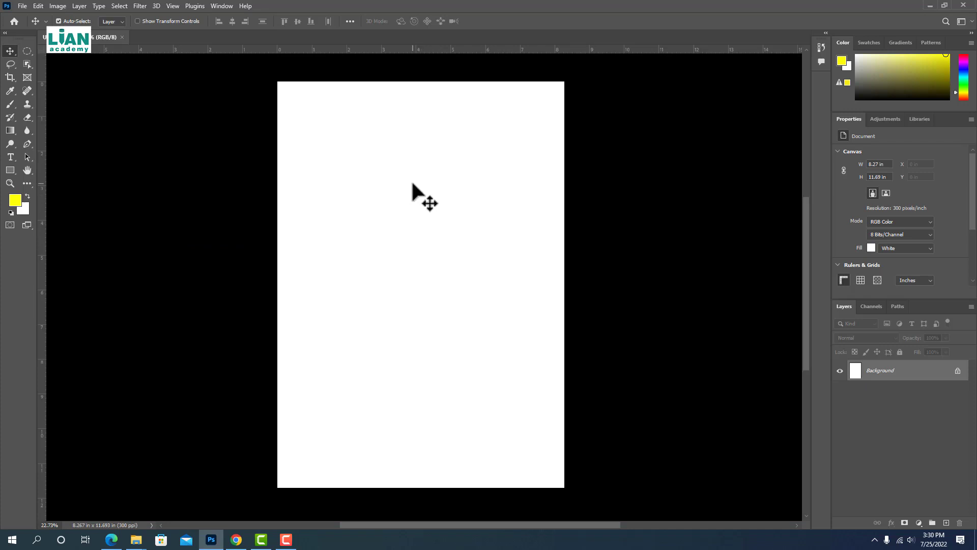
Pick bright red as the custom canvas surround color, and restore the surround to Default
right_click(175, 173)
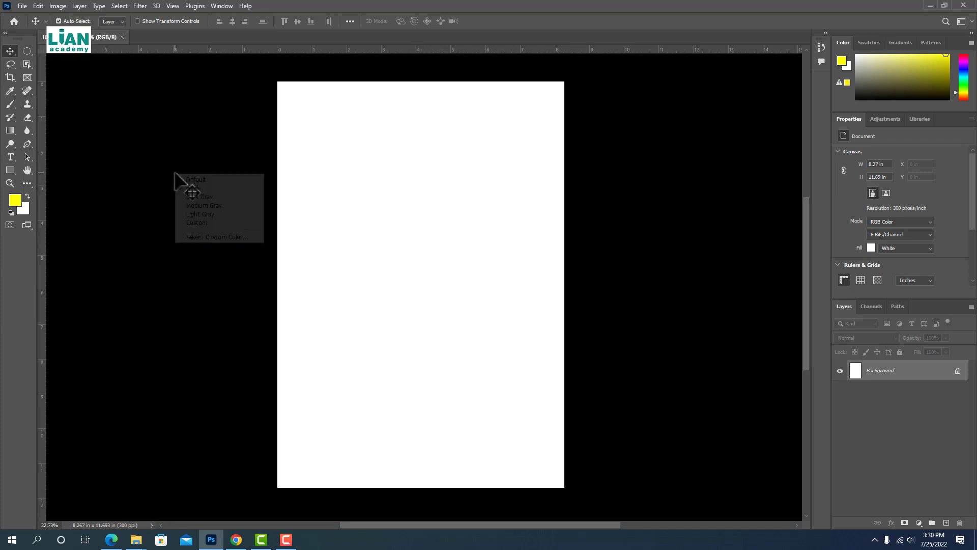
left_click(192, 236)
left_click(698, 234)
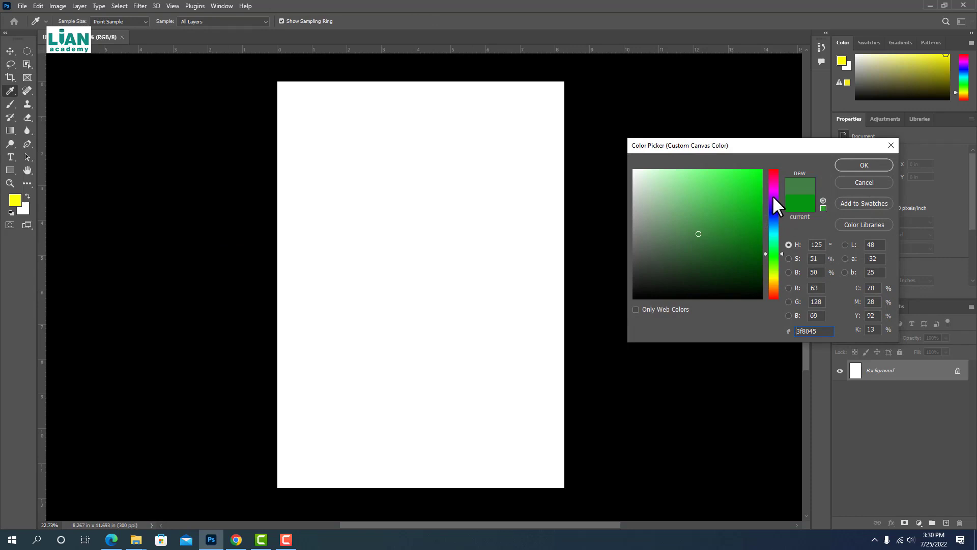
left_click_drag(778, 207, 774, 160)
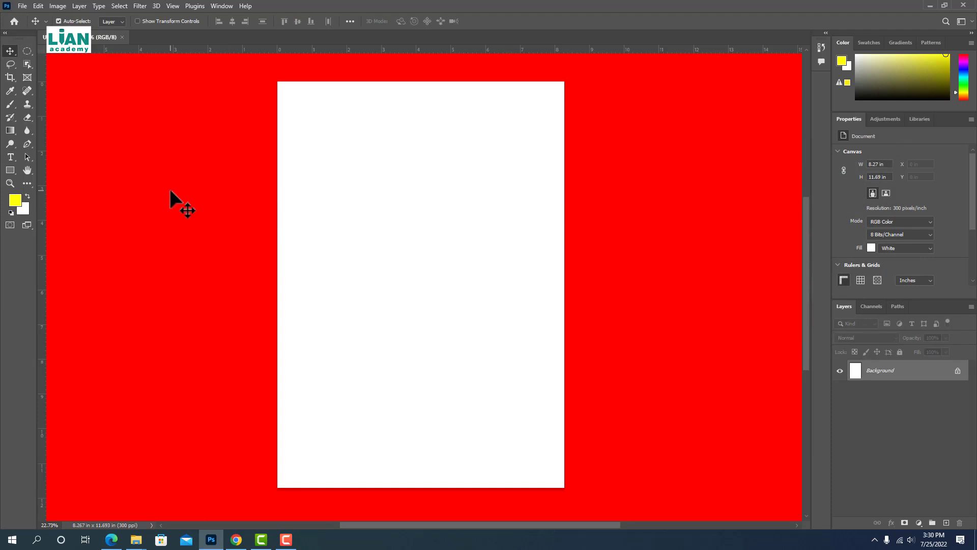
right_click(171, 192)
left_click(173, 197)
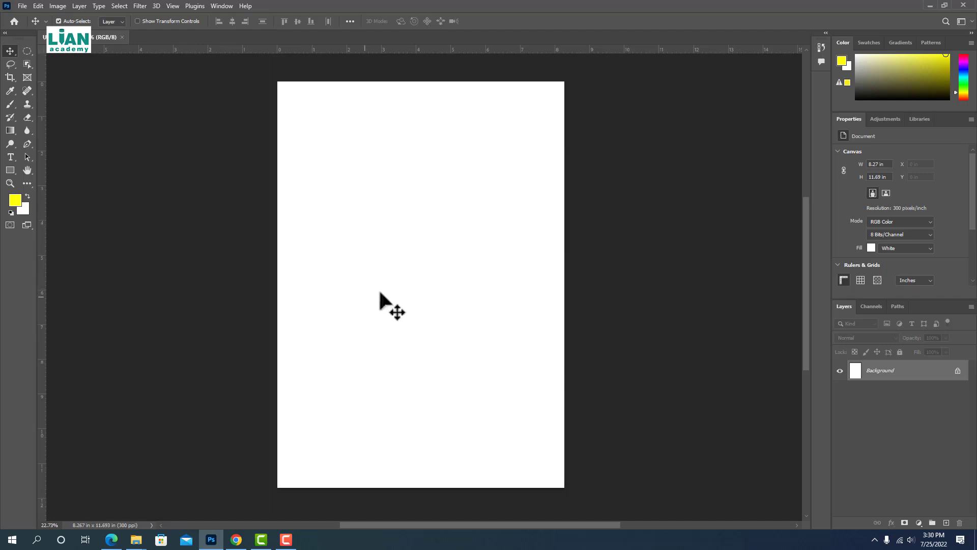
Minimize Photoshop and open the background picture folder inside the desktop folder "for online course" in File Explorer
left_click(925, 5)
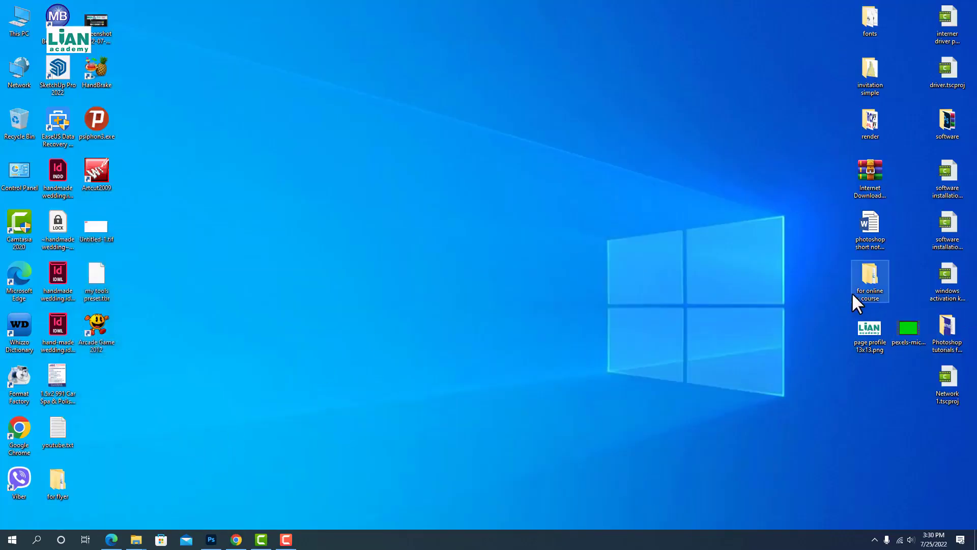
double_click(862, 273)
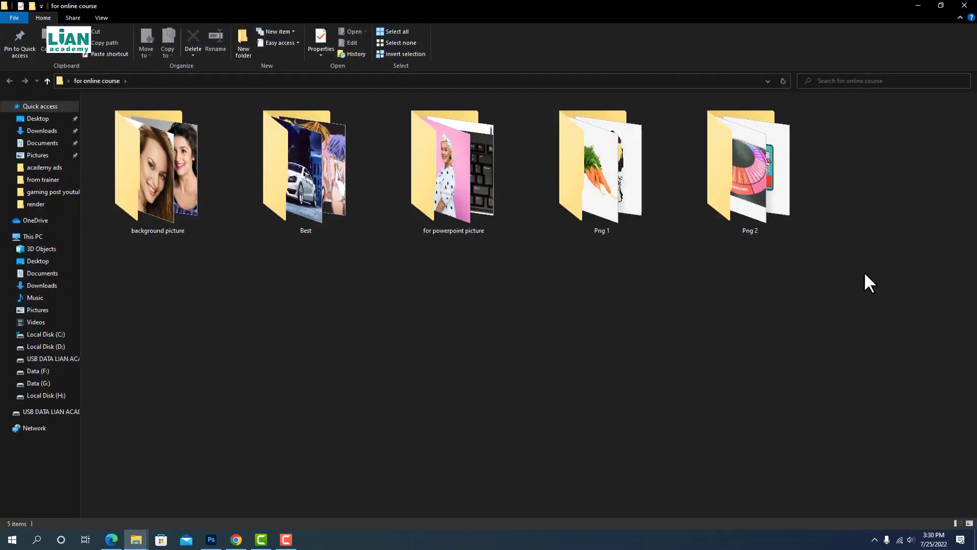
left_click(964, 5)
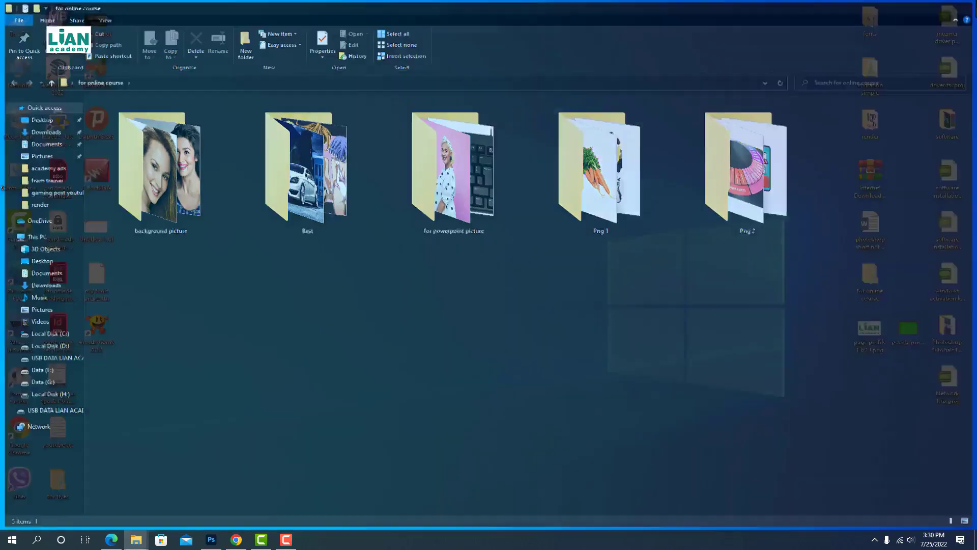
double_click(870, 279)
double_click(169, 224)
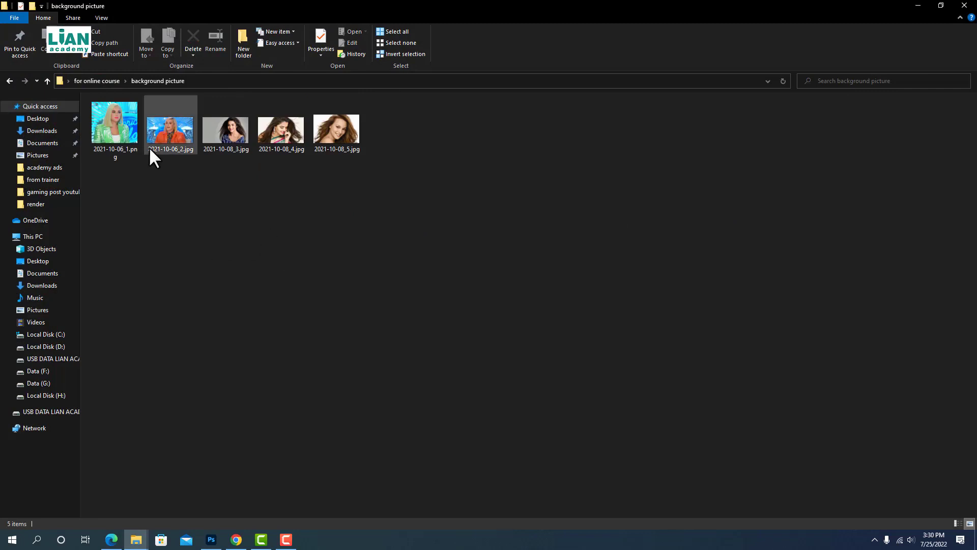
Place 2021-10-06_1.png from the background picture folder into the A4 document and move it up to about Y 1.14 in
left_click(131, 141)
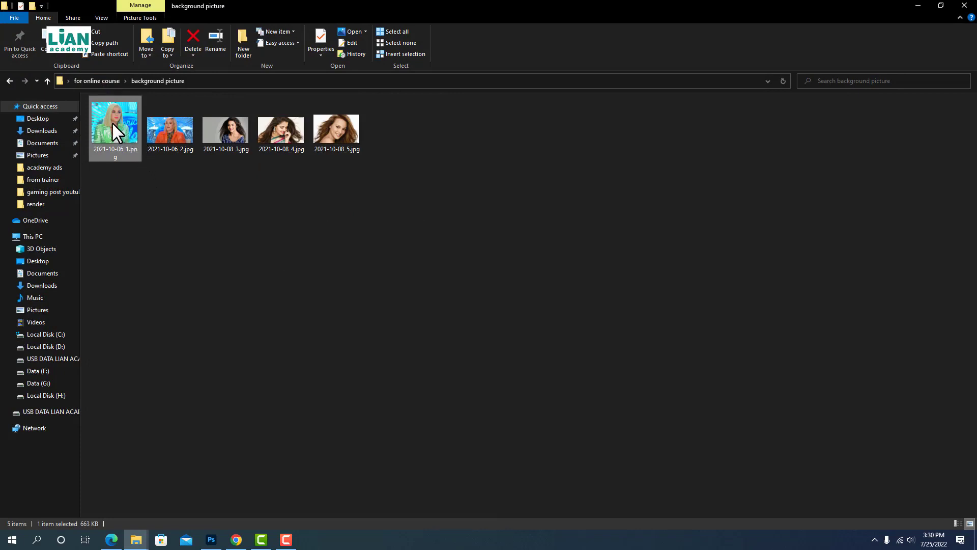
left_click_drag(112, 124, 442, 284)
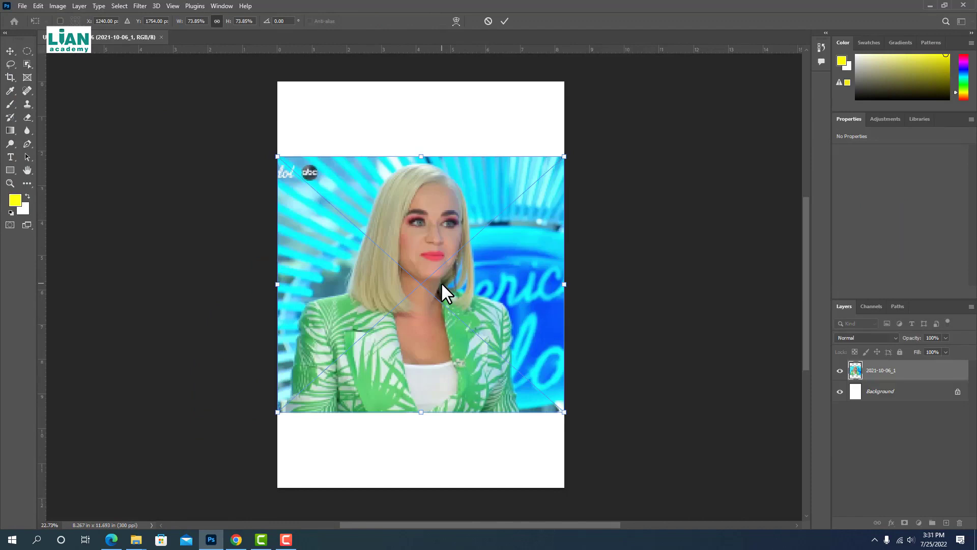
key("Return")
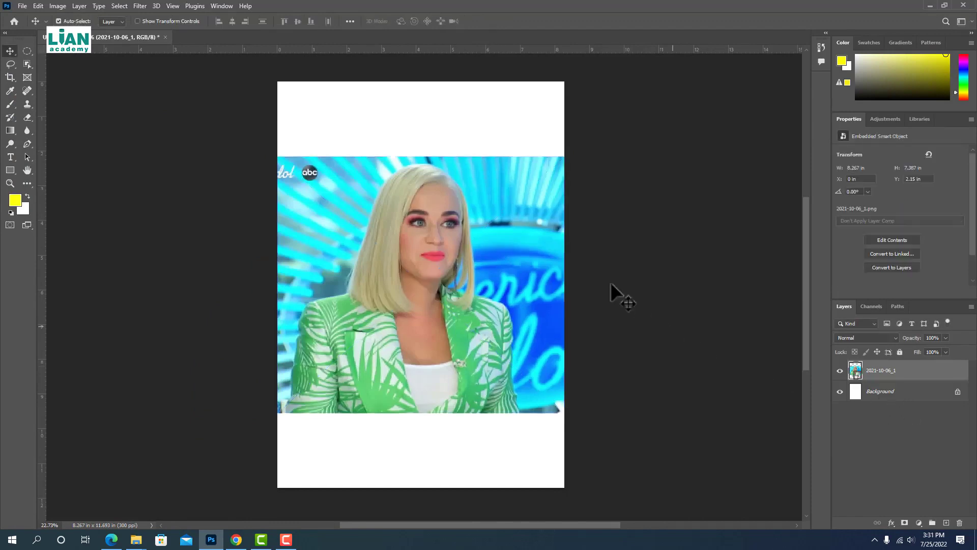
mouse_move(436, 289)
left_mouse_down()
mouse_move(436, 273)
mouse_move(439, 281)
left_mouse_up()
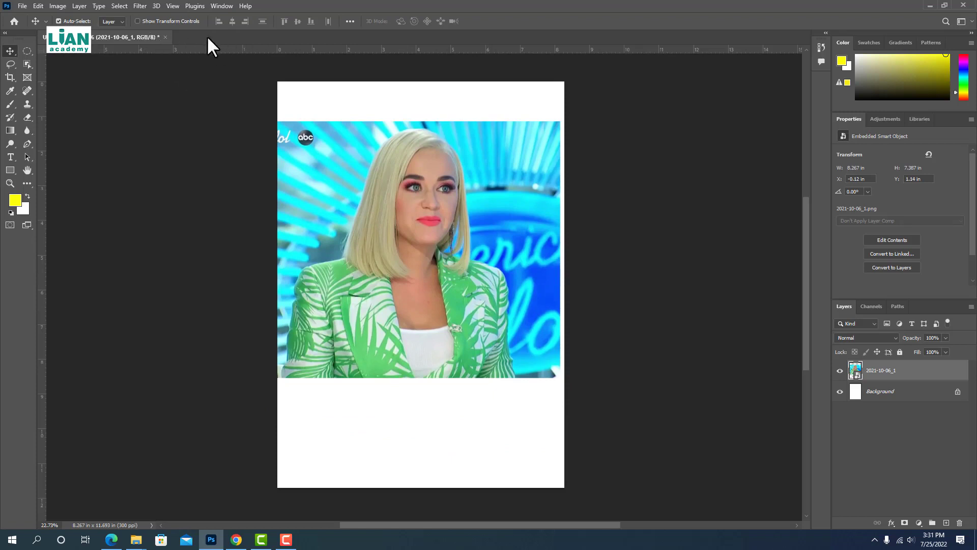
left_click_drag(378, 234, 384, 231)
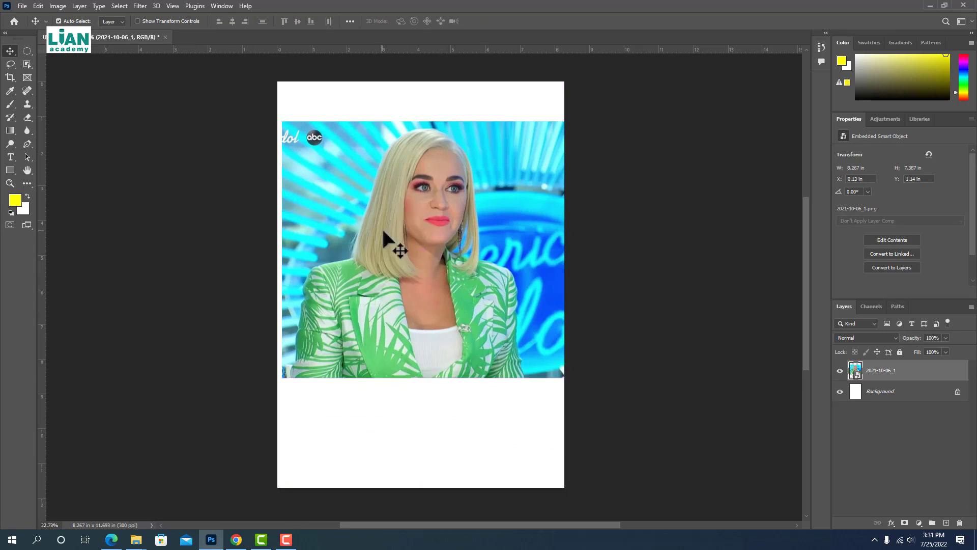
Open 2021-10-06_1.png from File Explorer as a separate Photoshop document and switch between it and the A4 document
mouse_move(143, 540)
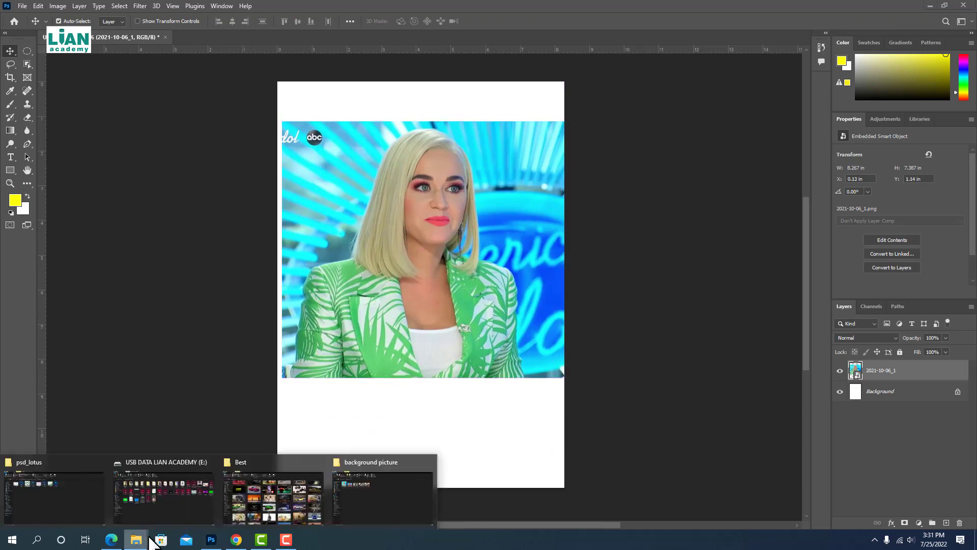
left_click(399, 493)
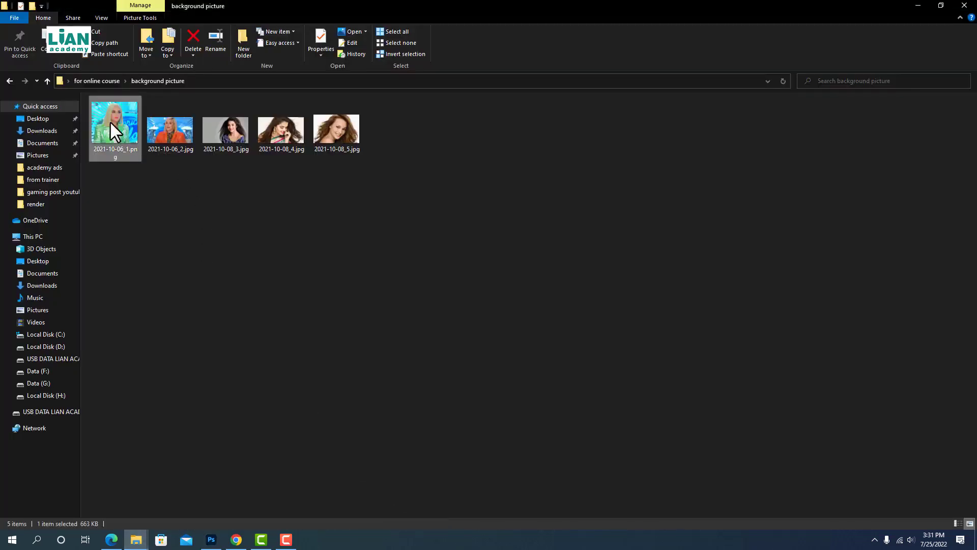
left_click_drag(110, 121, 401, 31)
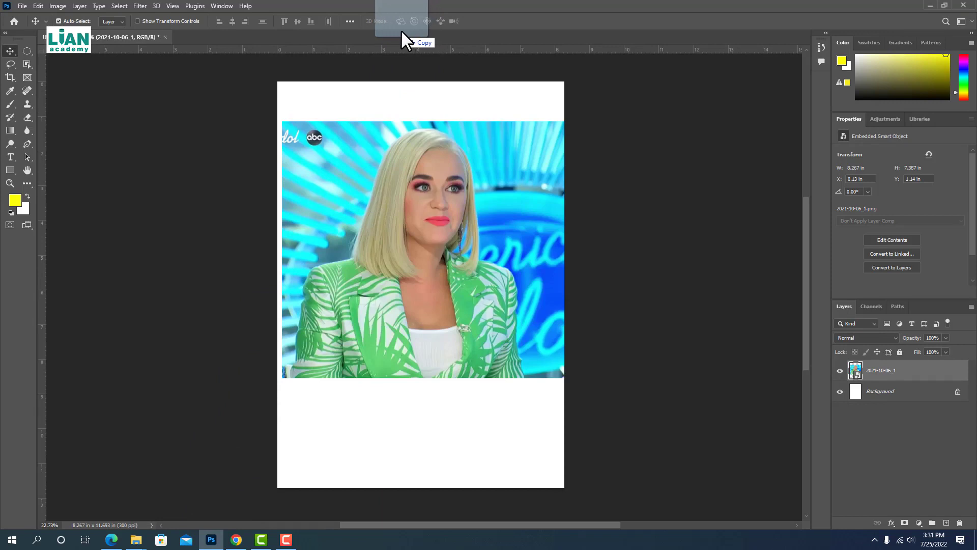
left_click_drag(401, 30, 401, 30)
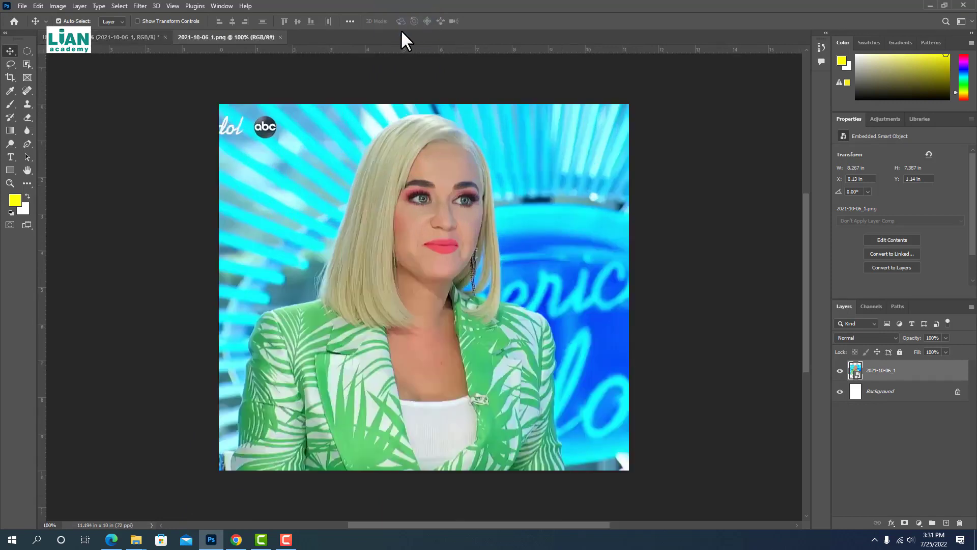
left_click(141, 37)
left_click(211, 38)
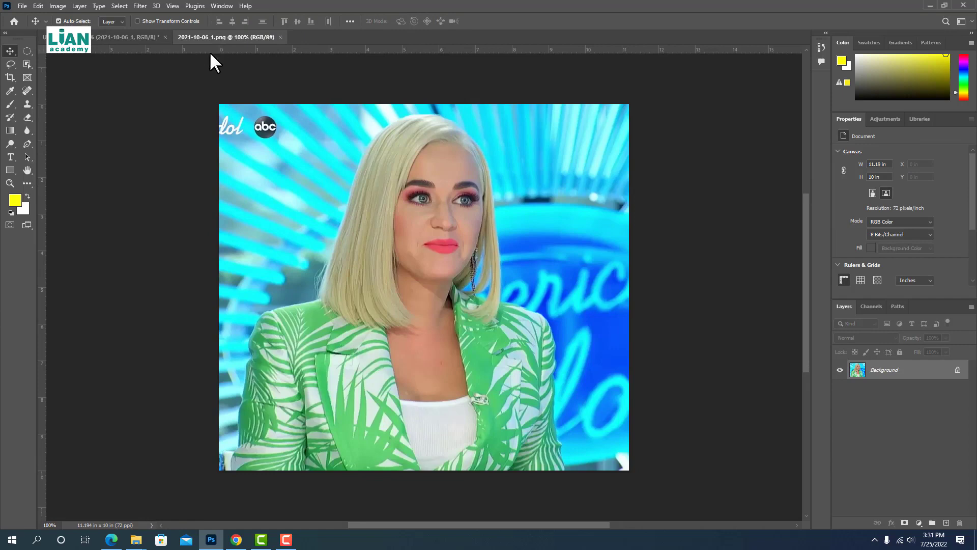
Open 2021-10-06_2.jpg from the background picture folder in the desktop folder "for online course" and switch between the open pictures
left_click(24, 7)
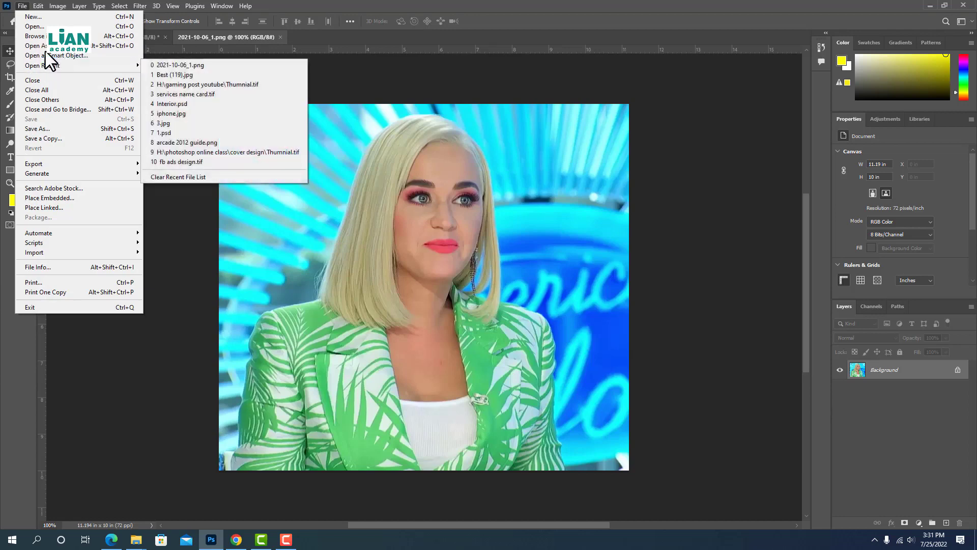
left_click(45, 26)
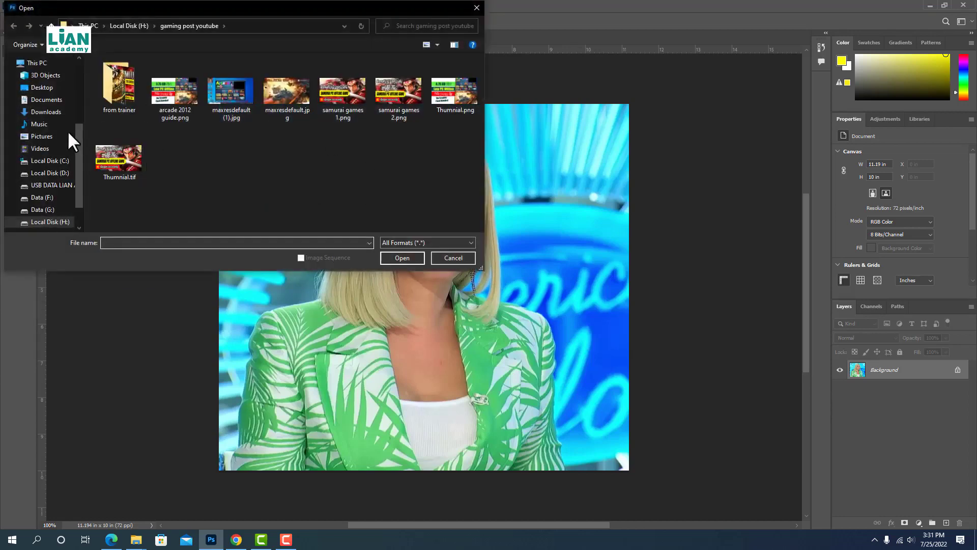
left_click(43, 88)
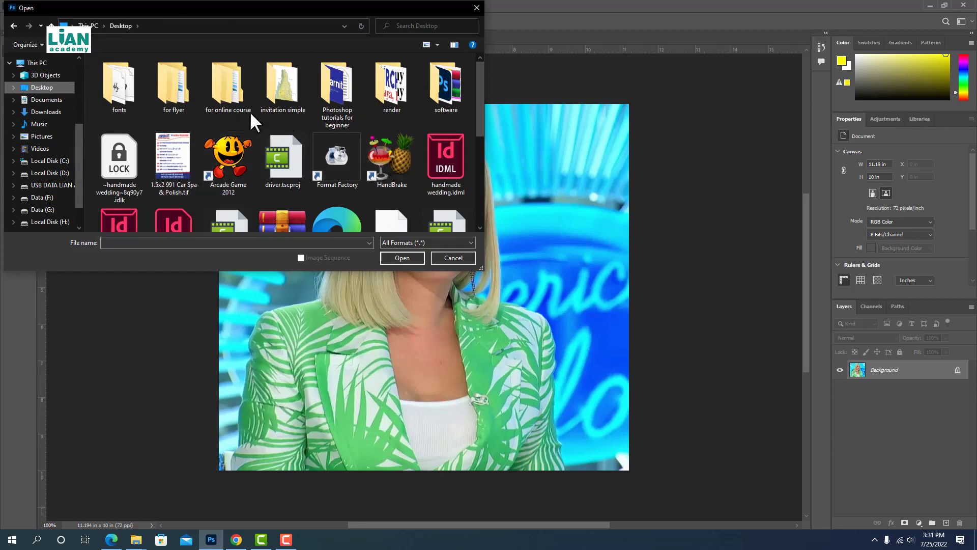
double_click(220, 93)
left_click(164, 72)
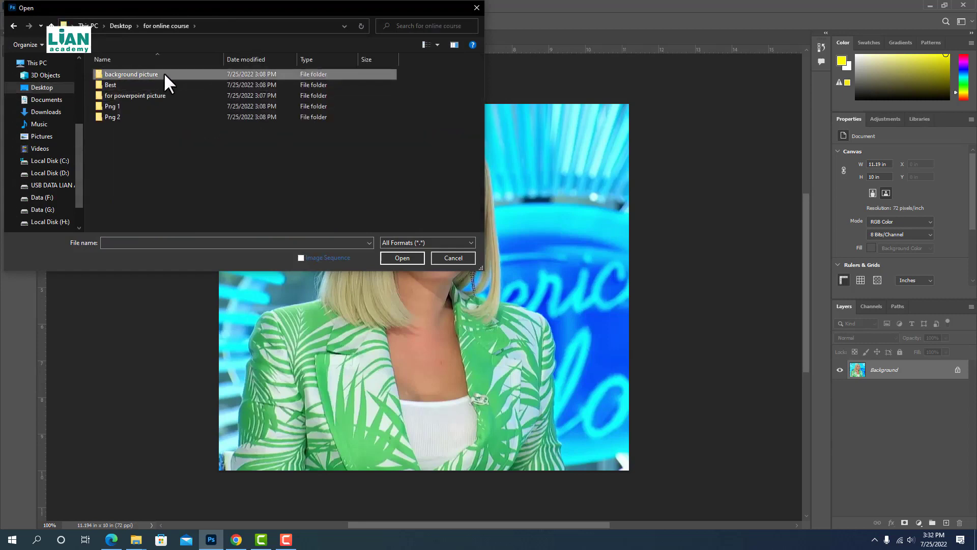
double_click(164, 73)
left_click(176, 97)
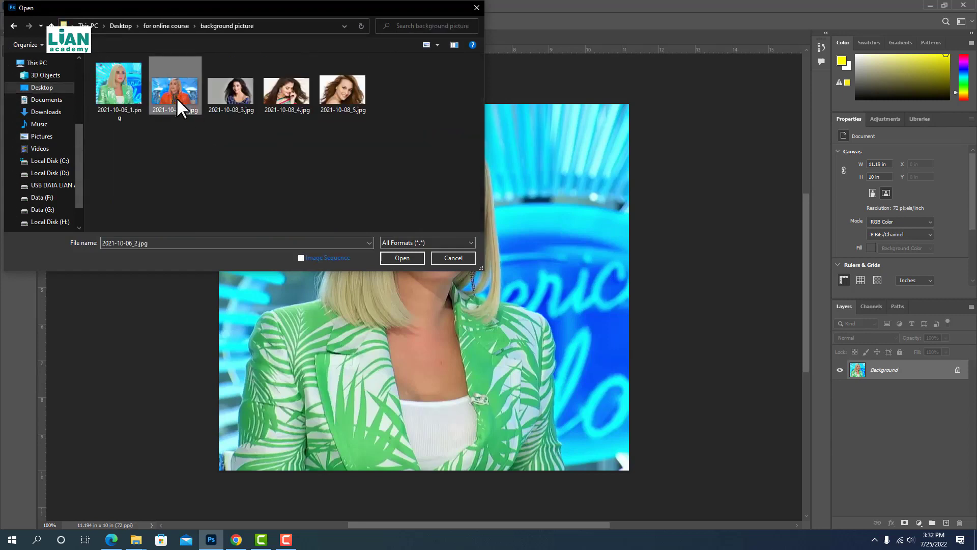
left_click(390, 257)
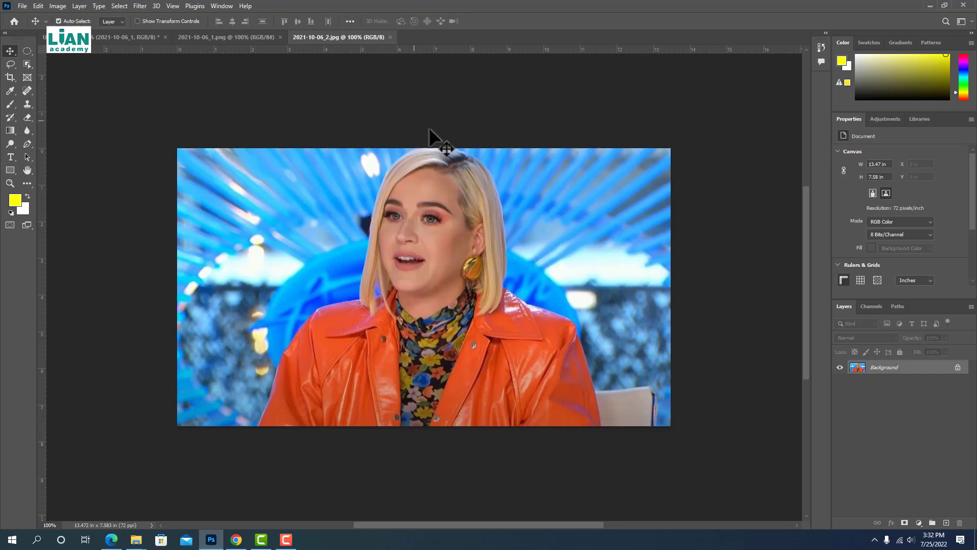
left_click(247, 34)
left_click(323, 40)
Open 2021-10-08_5.jpg from the background picture folder as another document
key("ctrl+o")
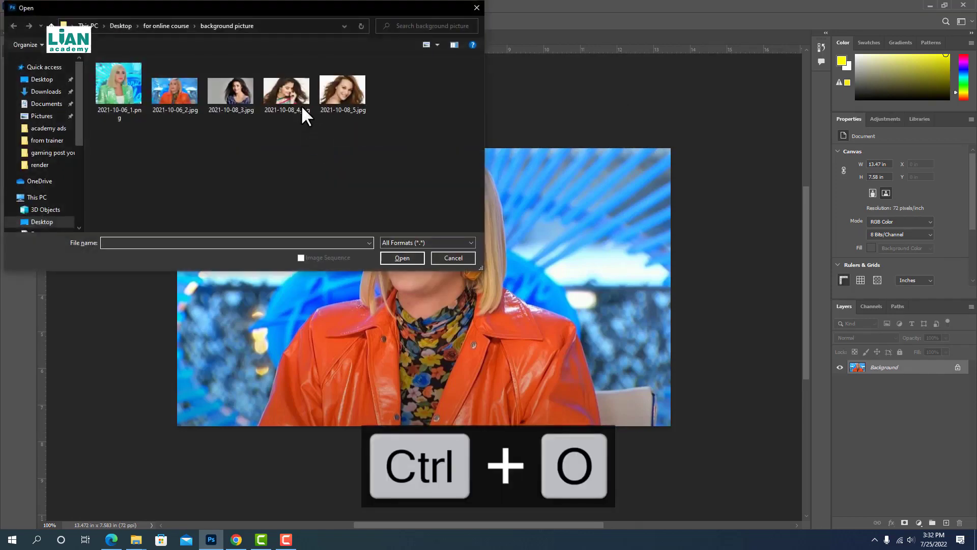
left_click(302, 107)
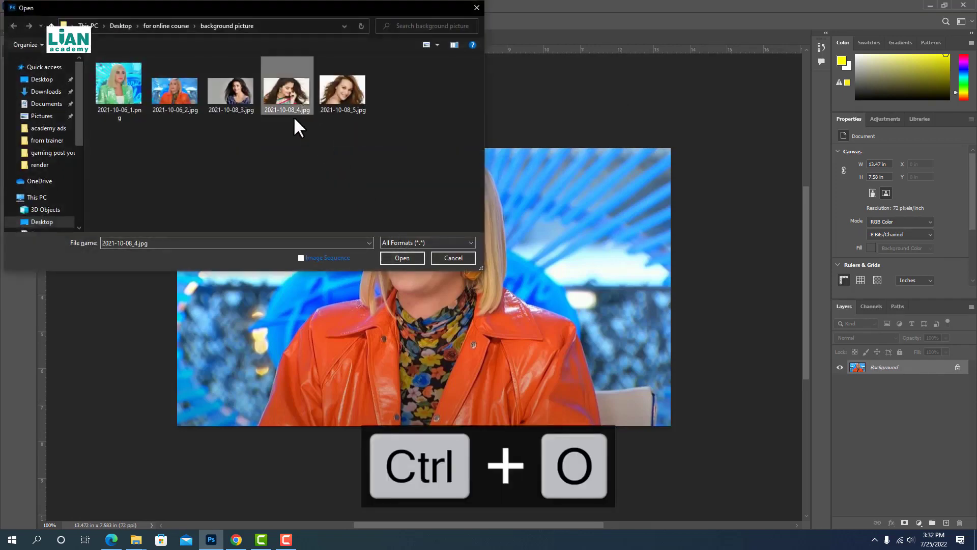
left_click(349, 95)
left_click(414, 253)
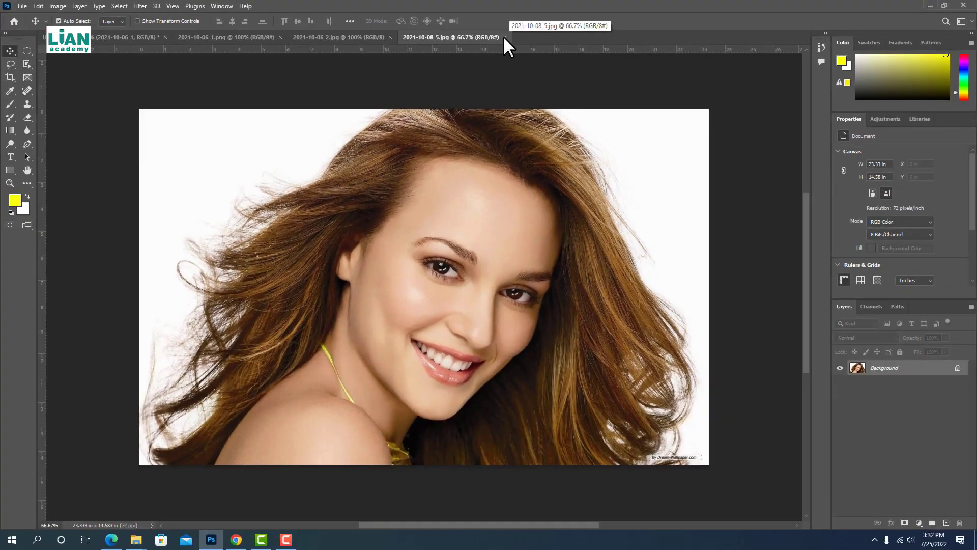
Close the documents 2021-10-08_5.jpg, 2021-10-06_2.jpg and 2021-10-06_1.png, keeping only the A4 document open
left_click(504, 37)
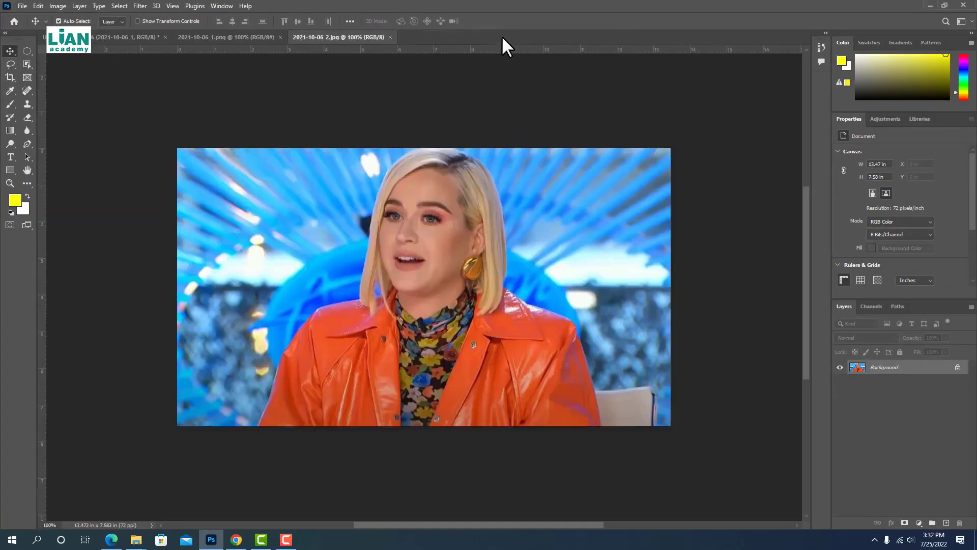
left_click(390, 38)
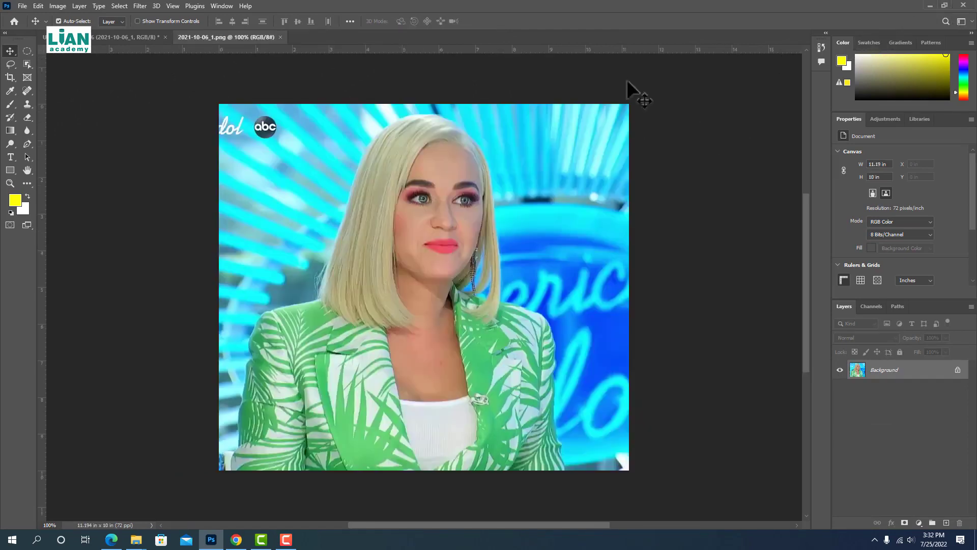
left_click(280, 38)
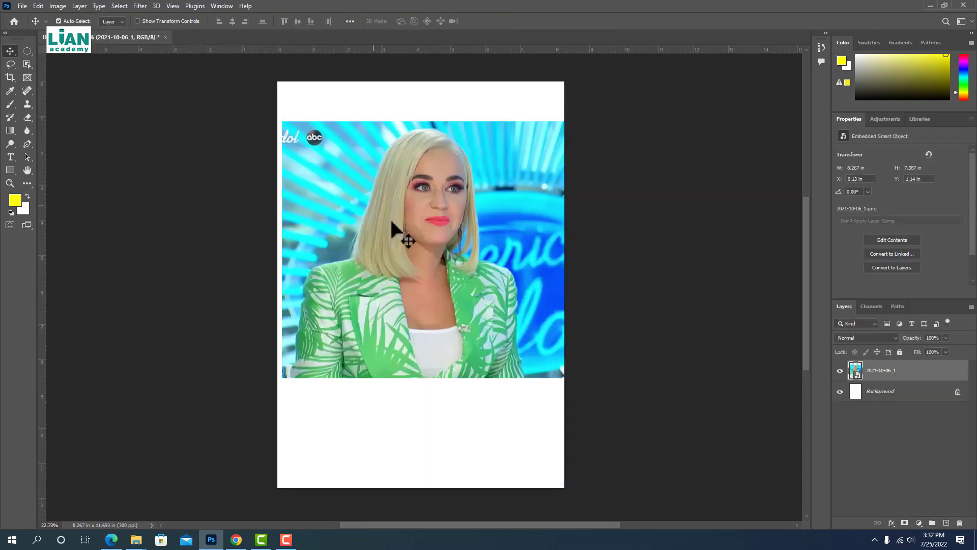
Move the placed 2021-10-06_1 picture down to about Y 2.34 in on the A4 page and delete its layer
left_click_drag(435, 240, 466, 256)
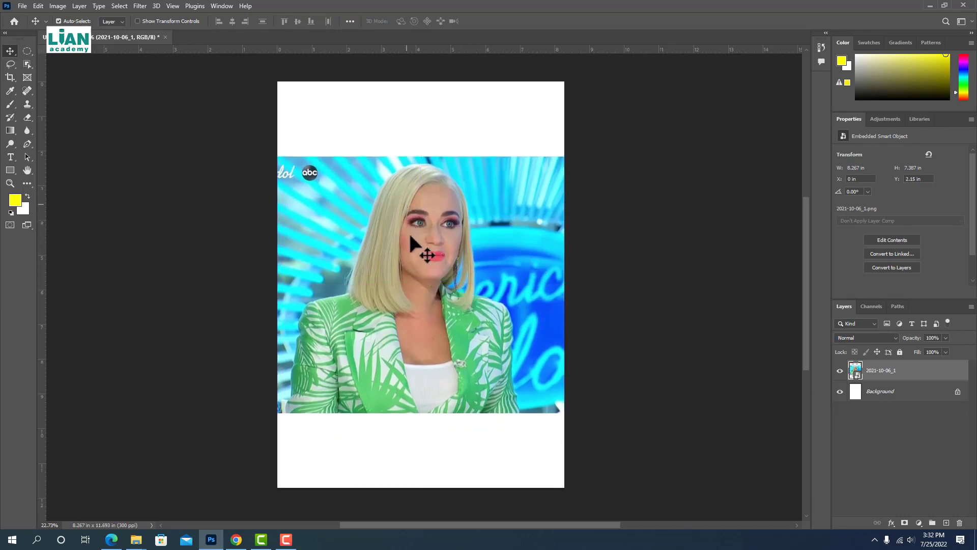
left_click_drag(410, 238, 412, 261)
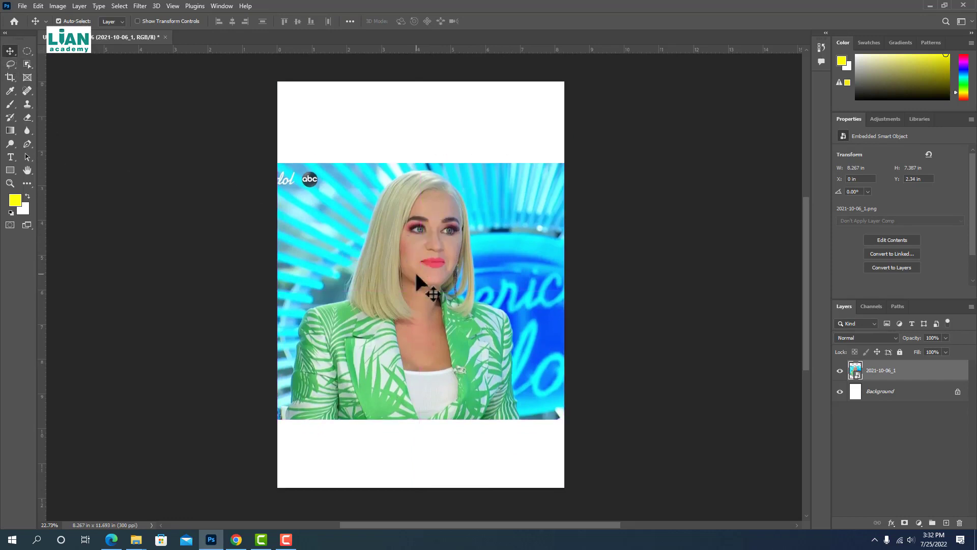
key("Delete")
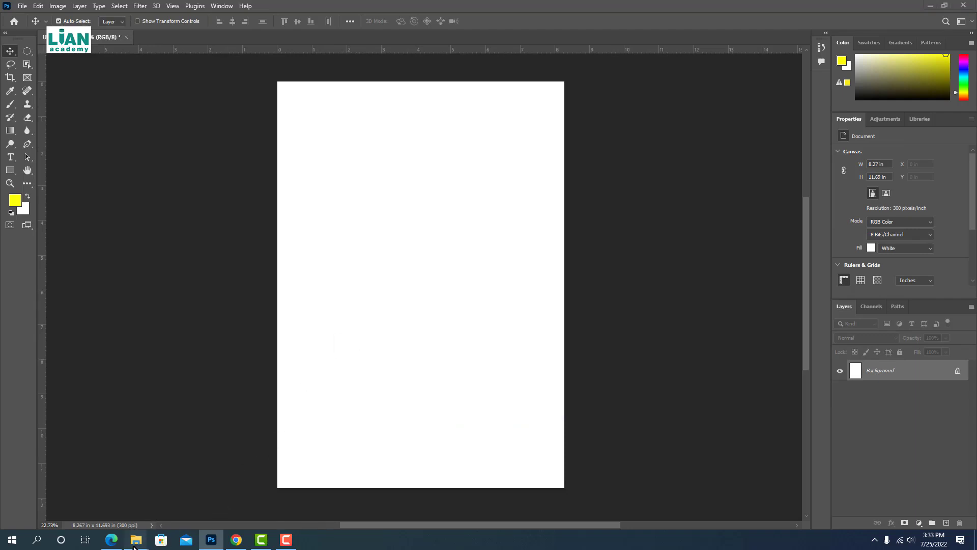
Place the Eiffel Tower sunset picture Best (123).jpg from the Best folder in File Explorer into the A4 document
mouse_move(136, 540)
mouse_move(303, 505)
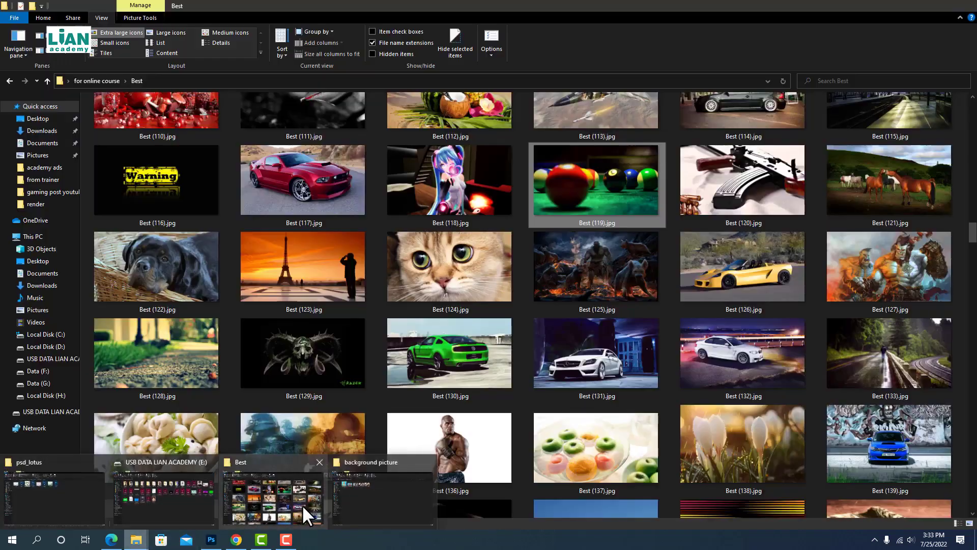
left_click(275, 504)
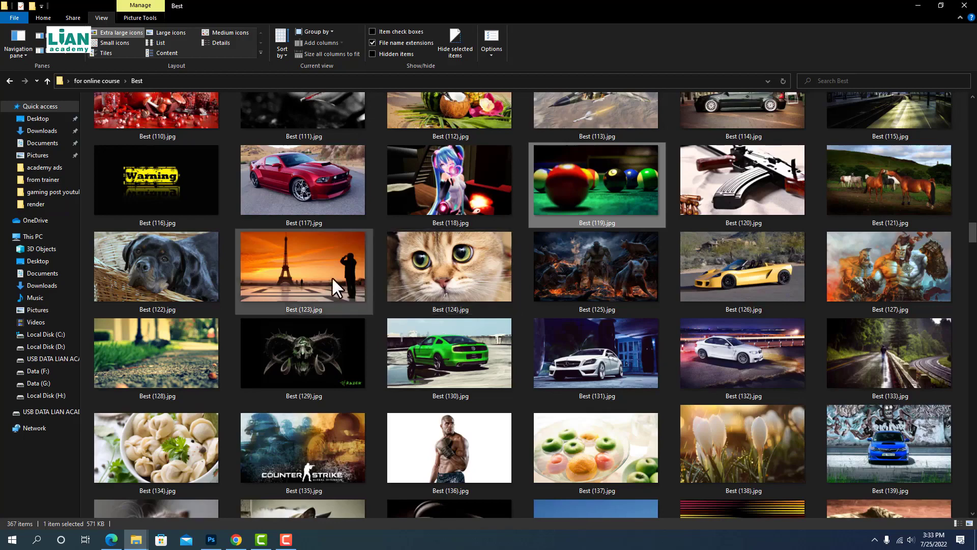
left_click_drag(332, 277, 404, 308)
key("Return")
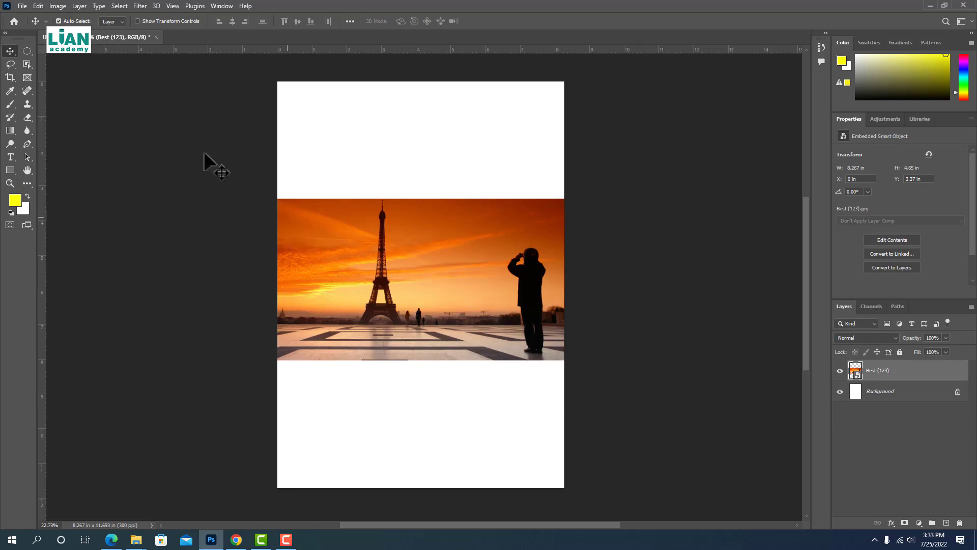
left_click(23, 5)
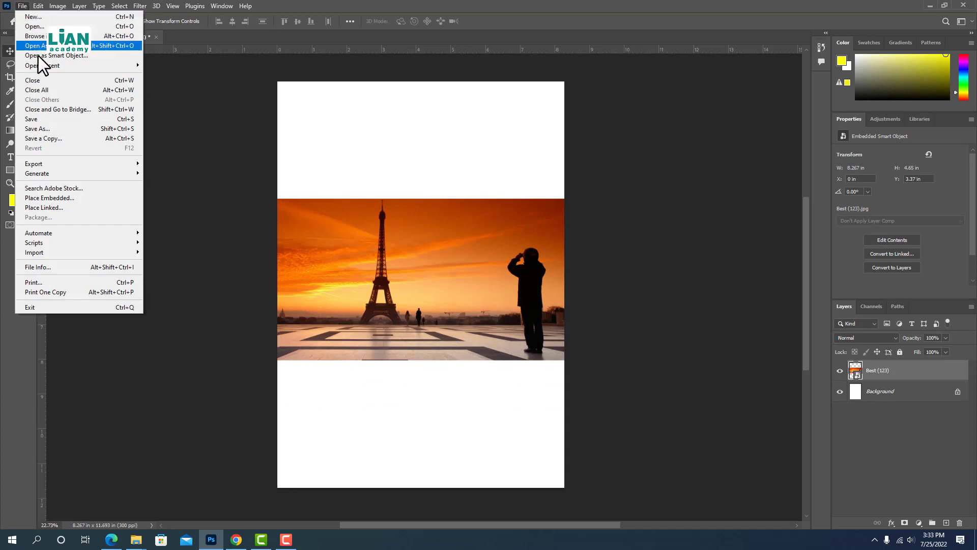
left_click(43, 118)
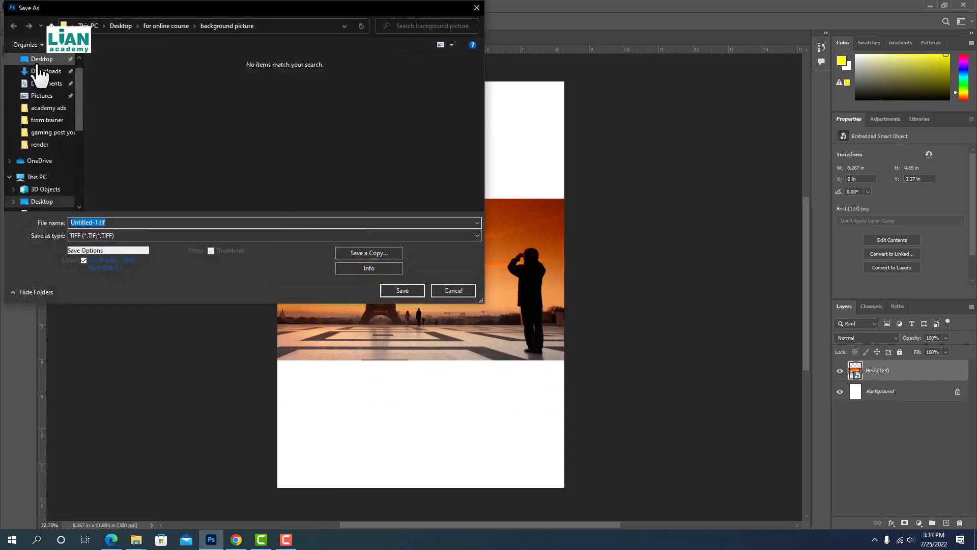
left_click(456, 292)
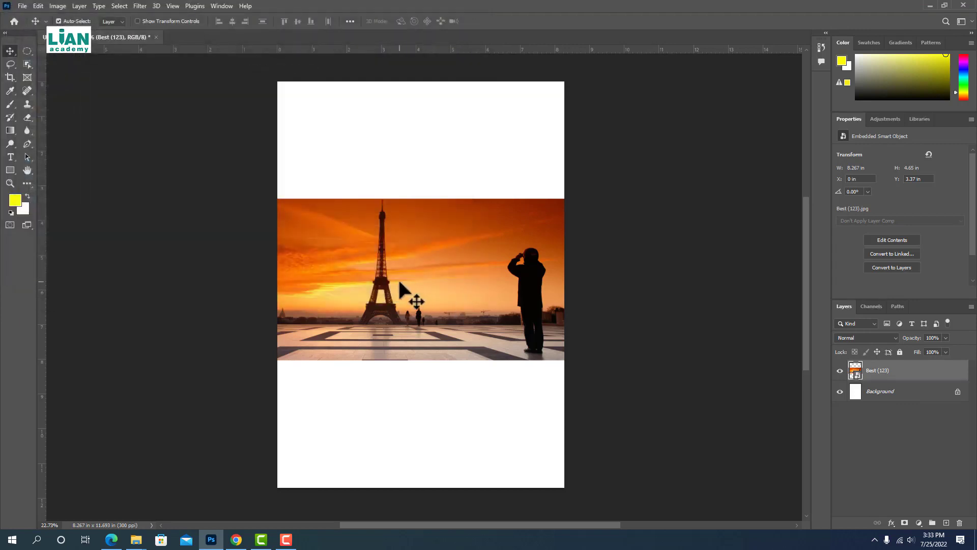
key("ctrl+s")
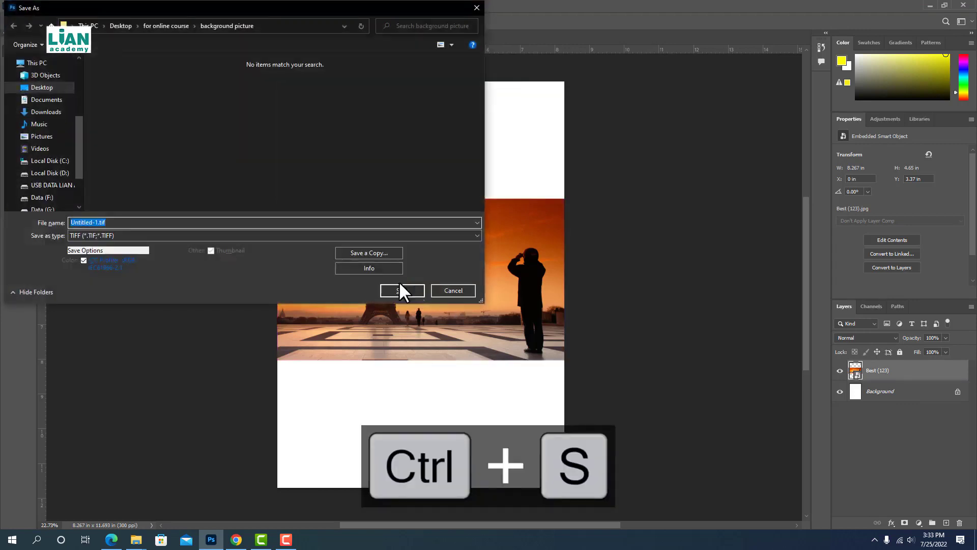
left_click(446, 290)
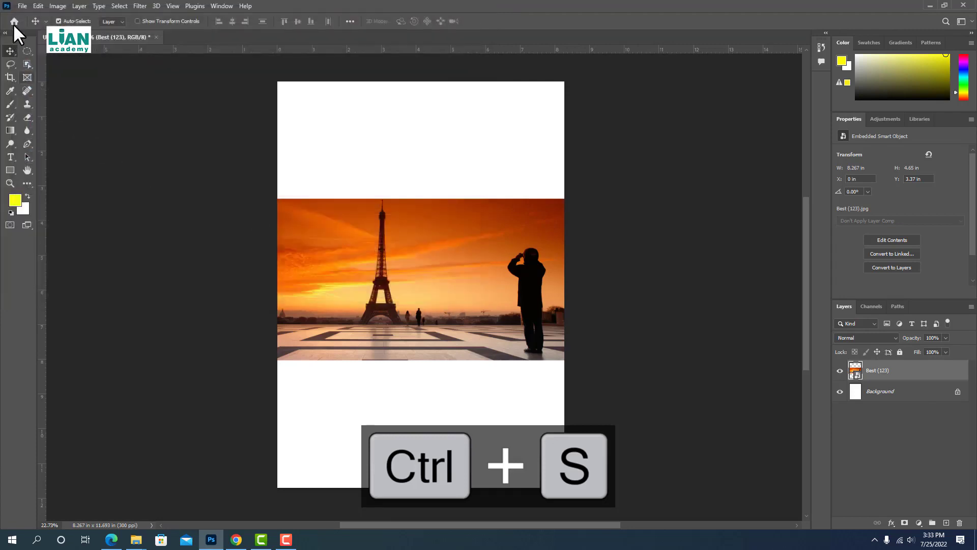
left_click(18, 5)
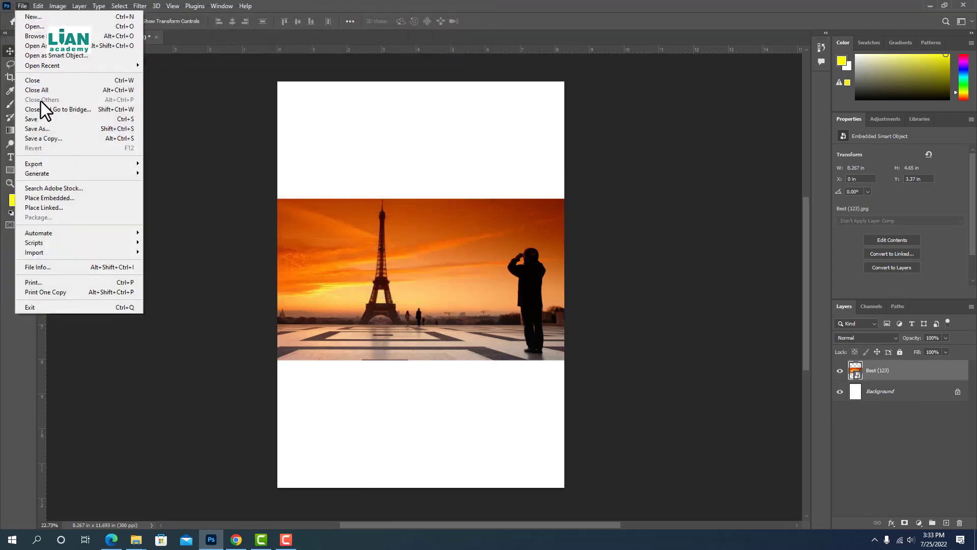
left_click(43, 118)
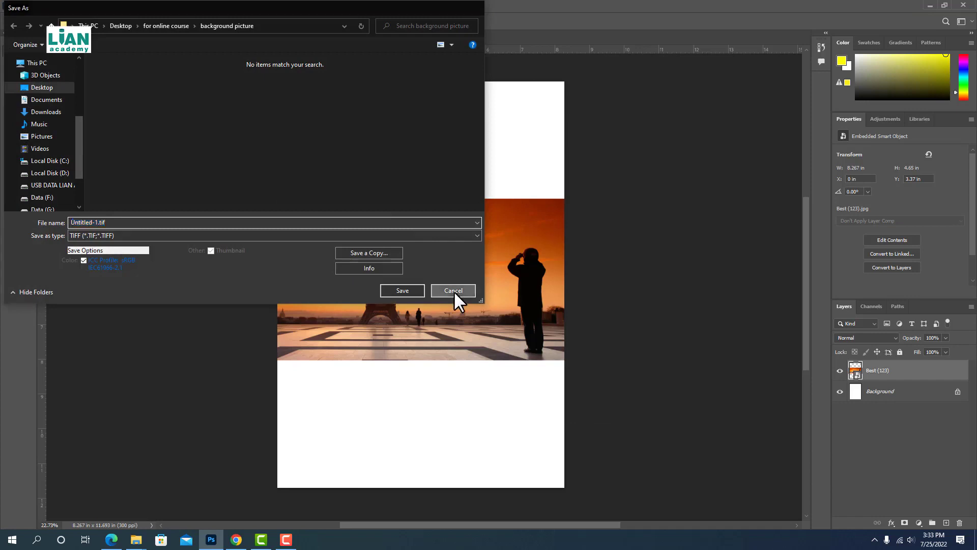
left_click(454, 290)
Start saving the A4 document and choose the Desktop as the save location
key("ctrl+s")
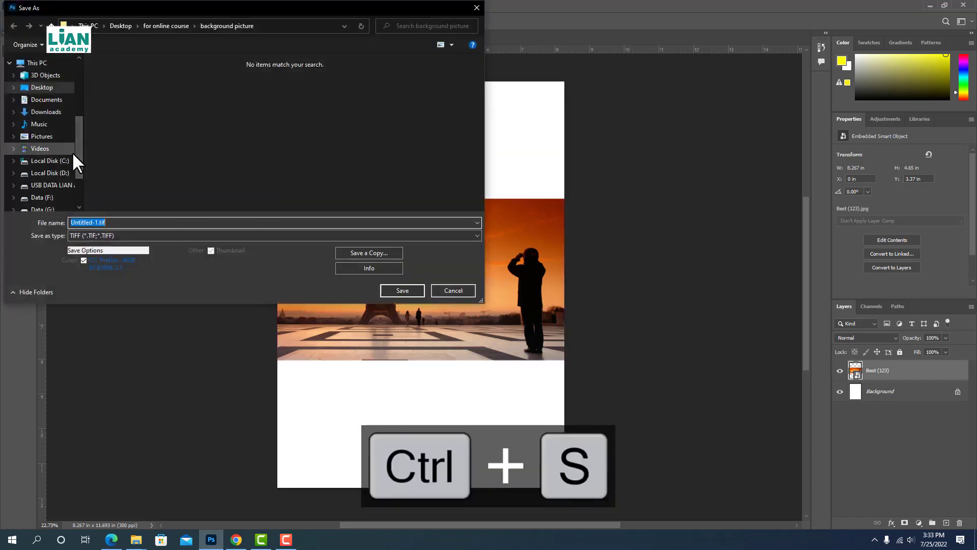
left_click(44, 174)
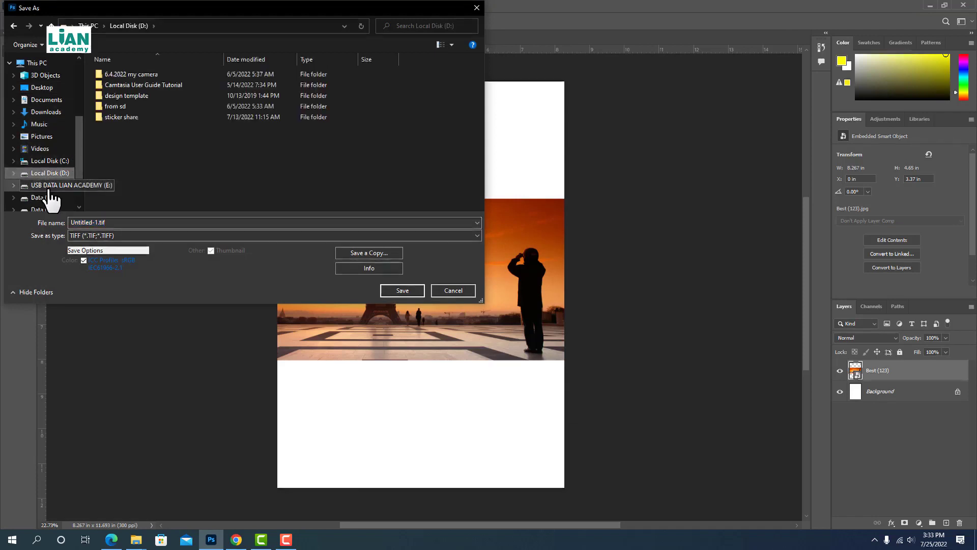
scroll(53, 193, "down", 1)
left_click(53, 193)
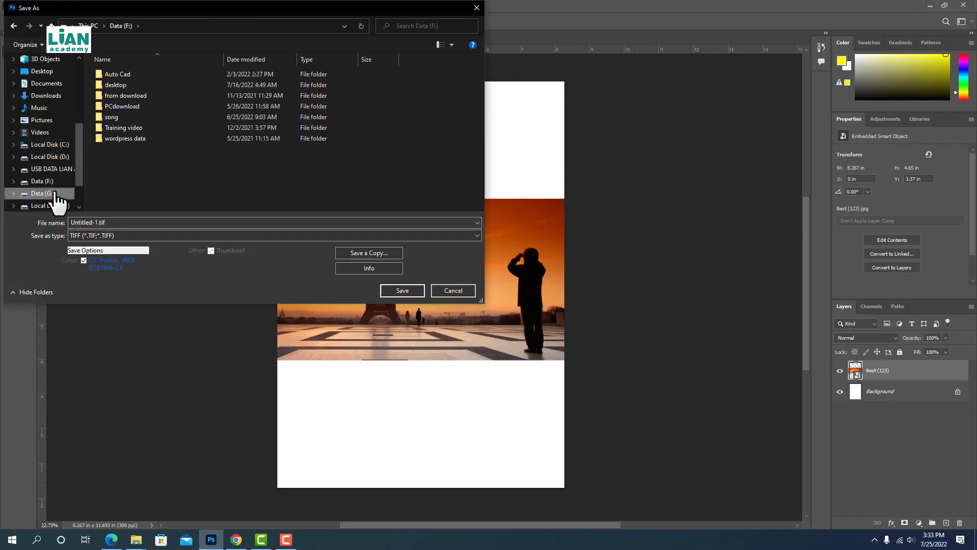
scroll(55, 193, "up", 5)
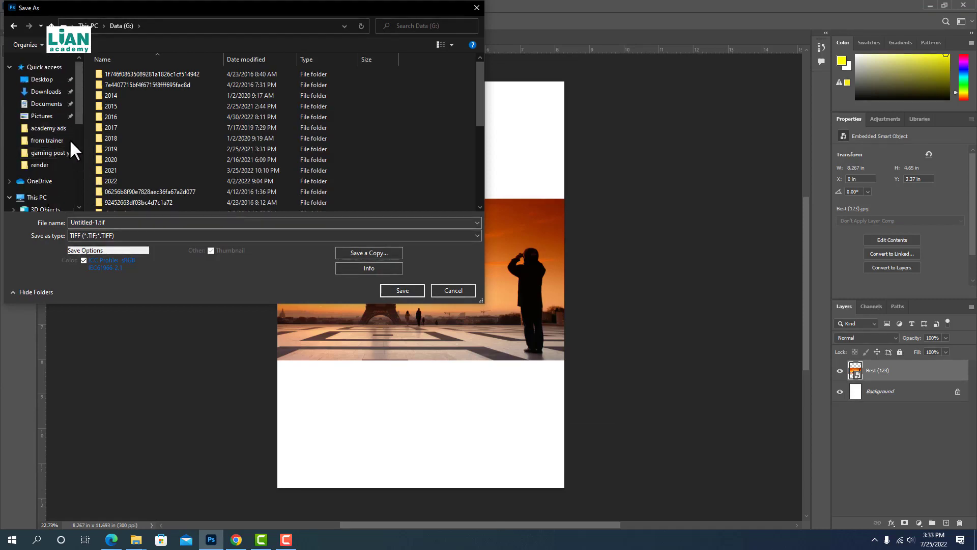
left_click(40, 80)
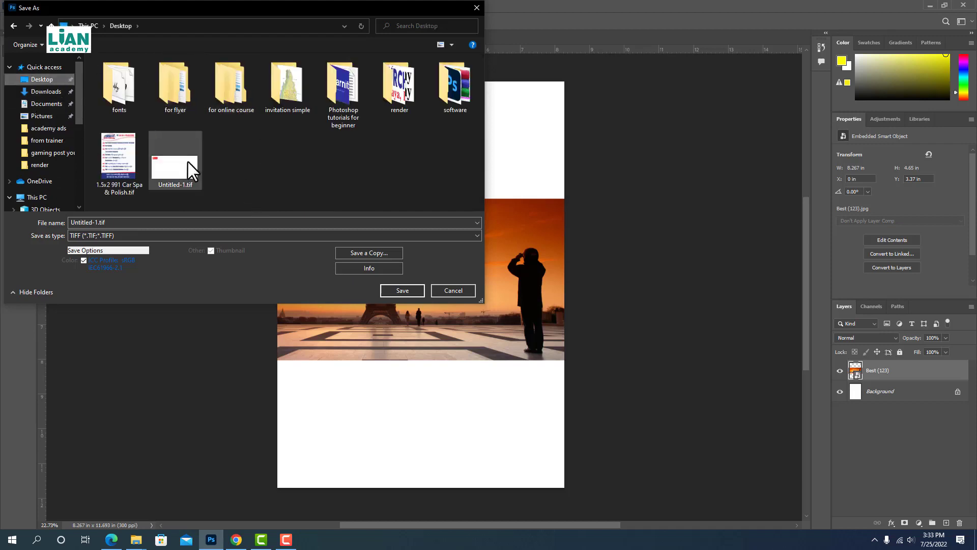
mouse_move(187, 160)
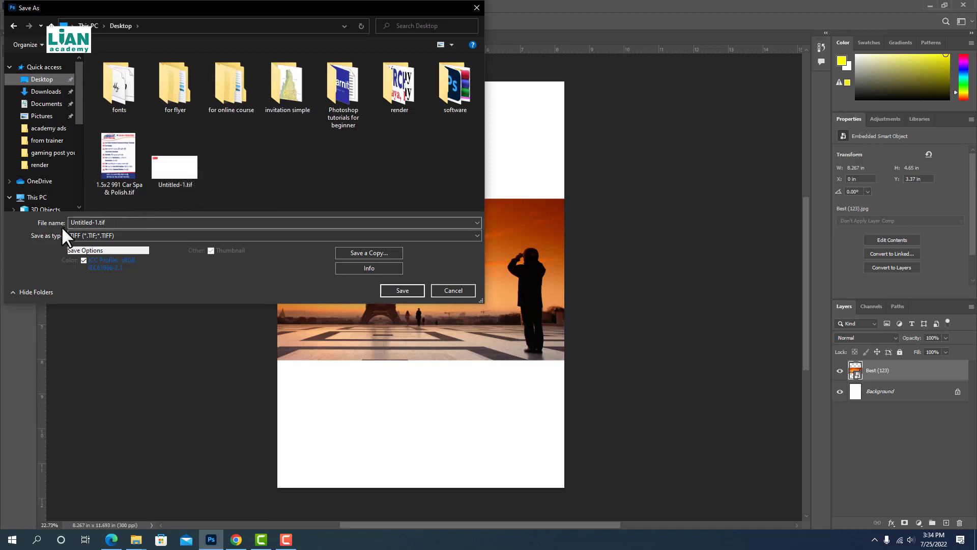
Name the file "My test save file"
left_click(117, 223)
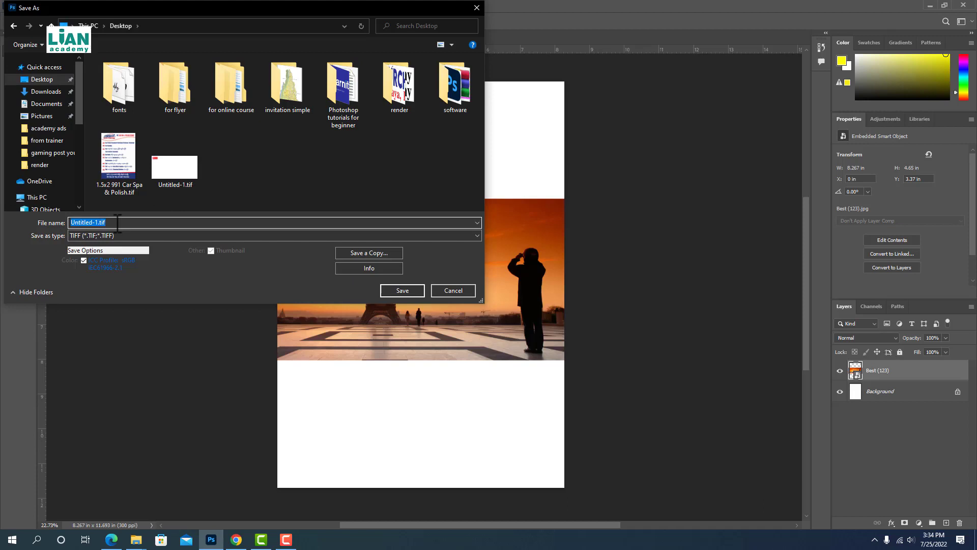
type("My")
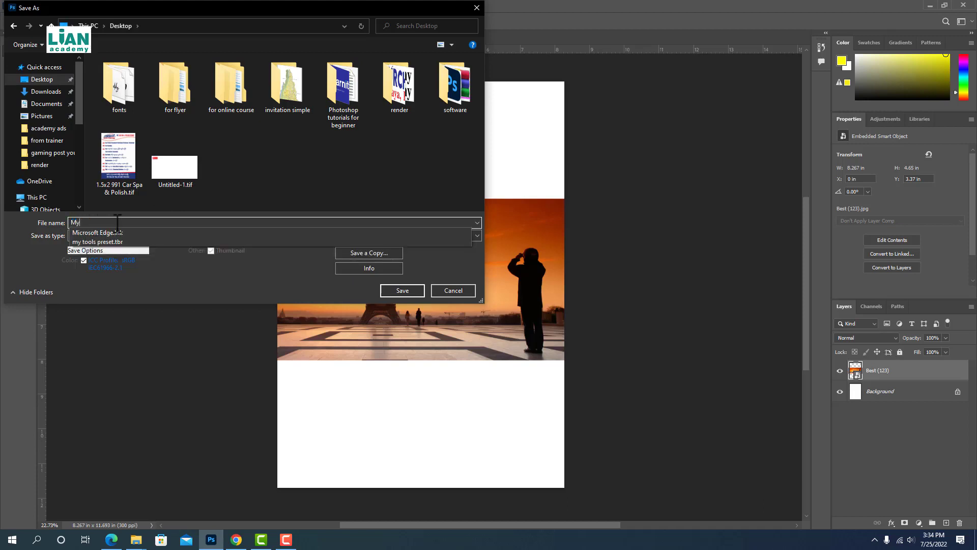
type(" test ")
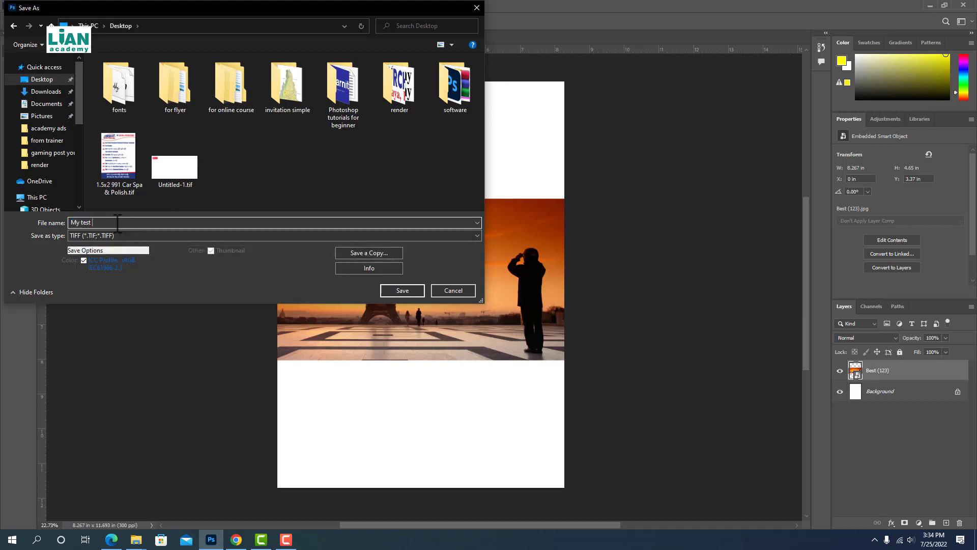
type("save file")
Save the document in TIFF format, accepting the TIFF options with no image compression and RLE layer compression
left_click(86, 237)
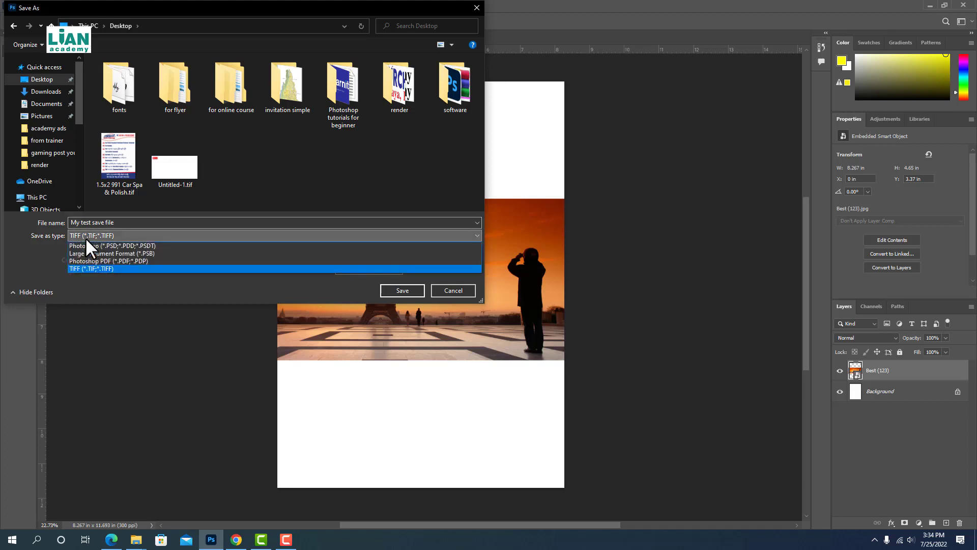
left_click(104, 266)
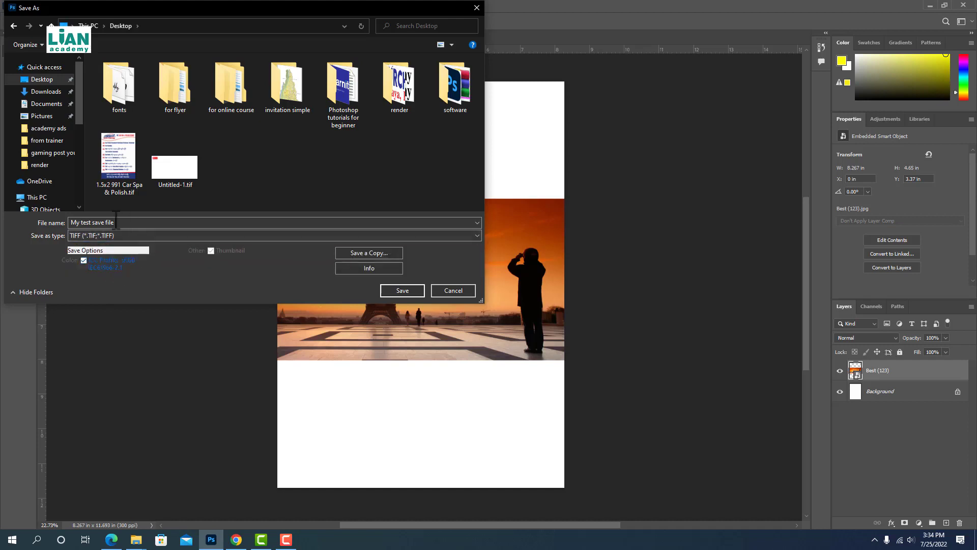
left_click(395, 290)
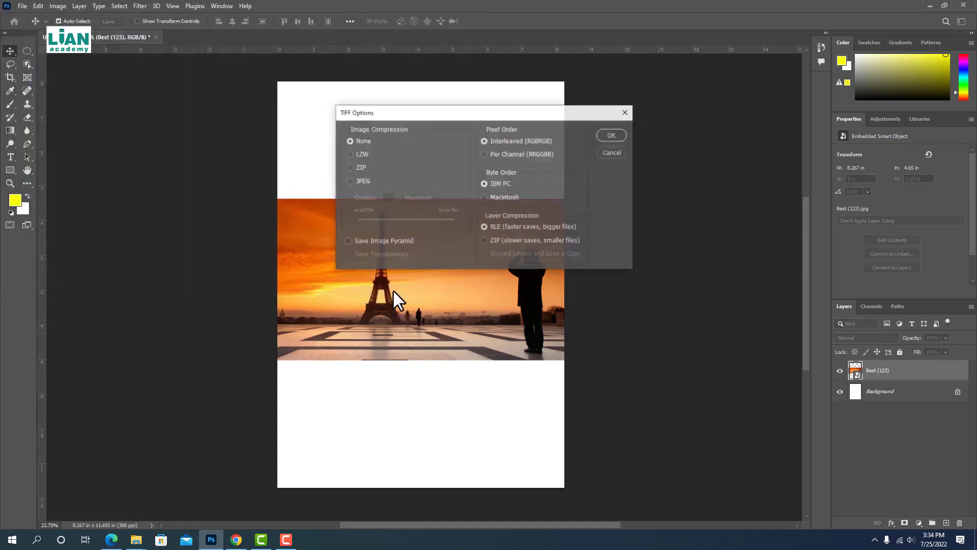
left_click(612, 134)
left_click(433, 198)
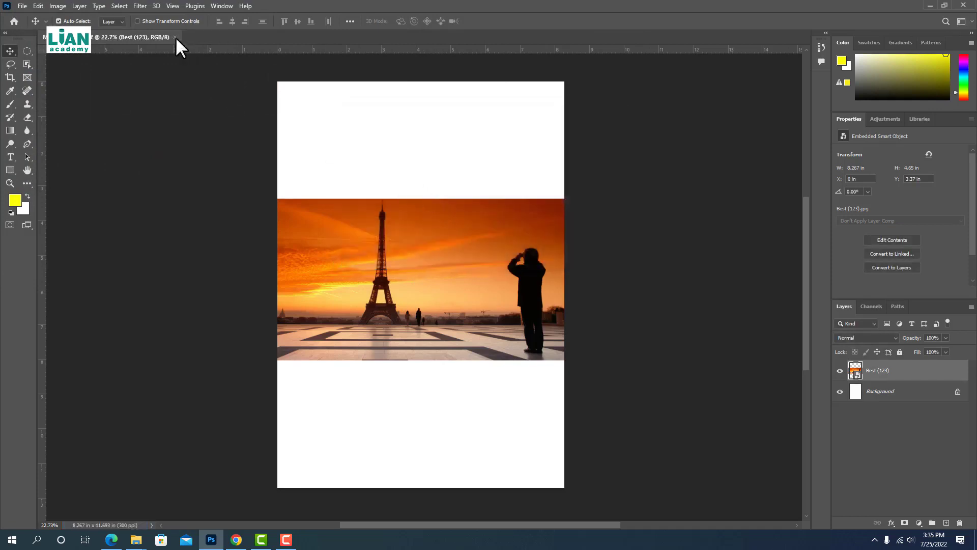
Close the saved document, minimize Photoshop and the Best folder, and close the background picture folder to reveal the desktop
left_click(176, 37)
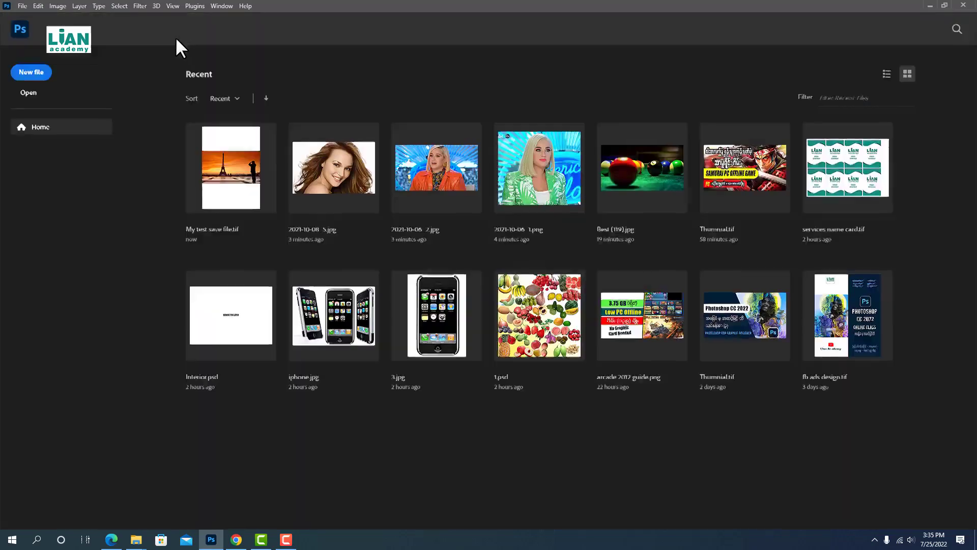
left_click(929, 5)
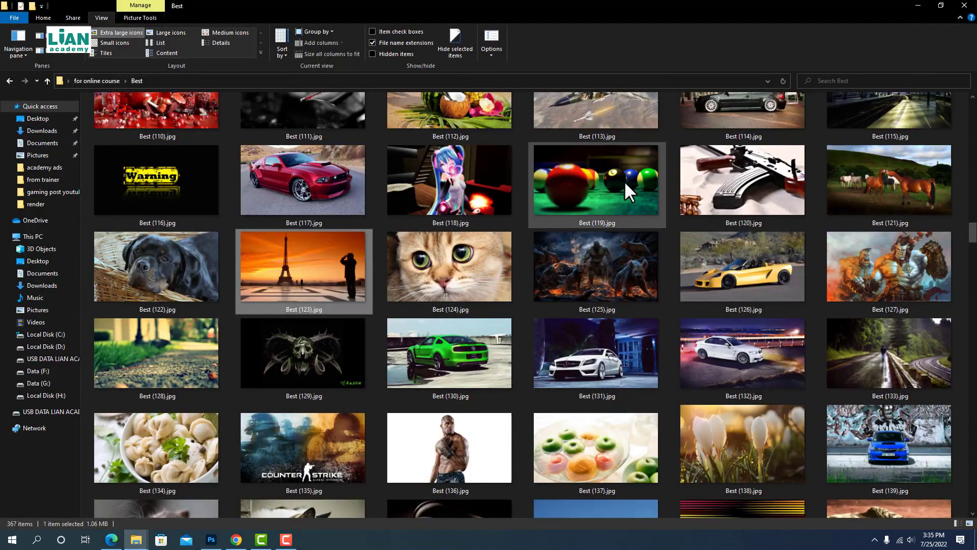
left_click(919, 4)
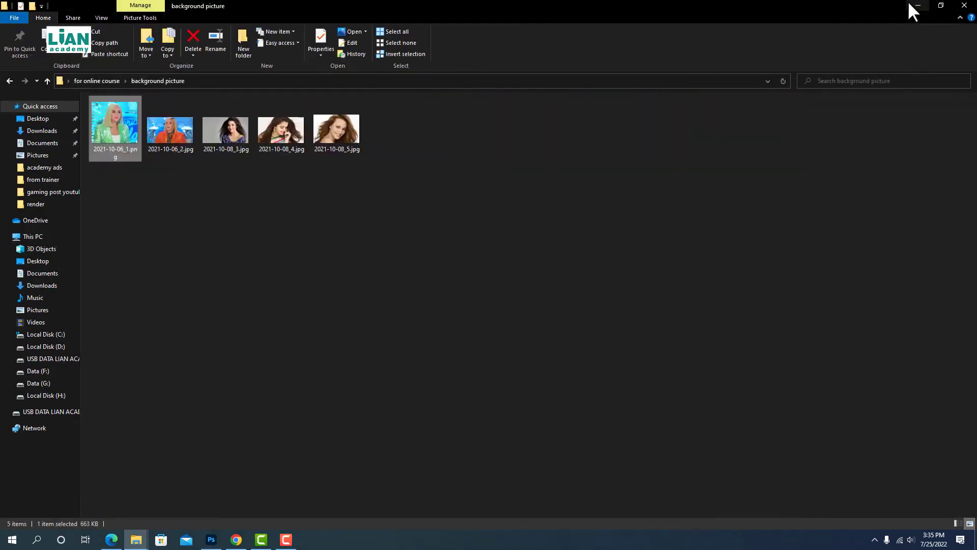
left_click(965, 5)
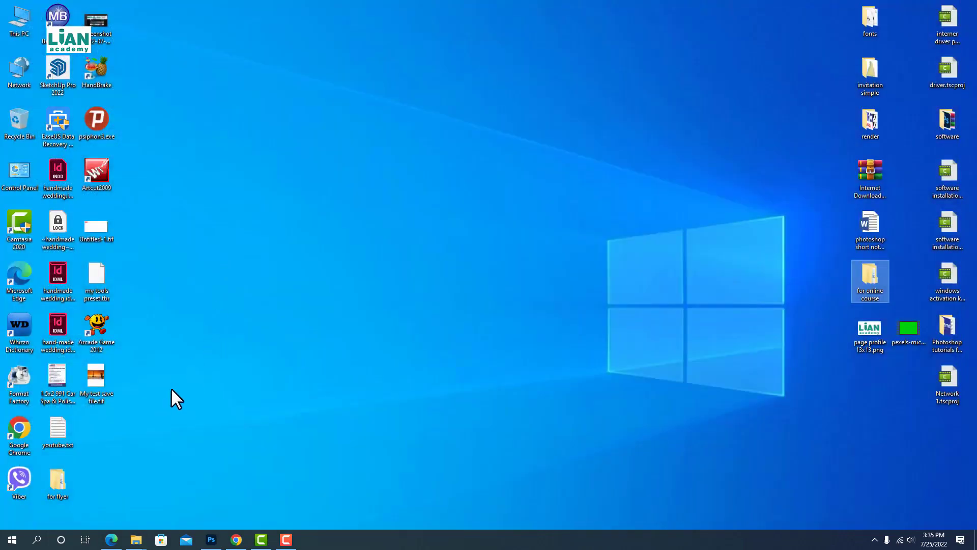
Move My test save file.tif to an empty area of the Windows desktop and examine which programs can open it
left_click_drag(101, 376, 378, 283)
mouse_move(371, 284)
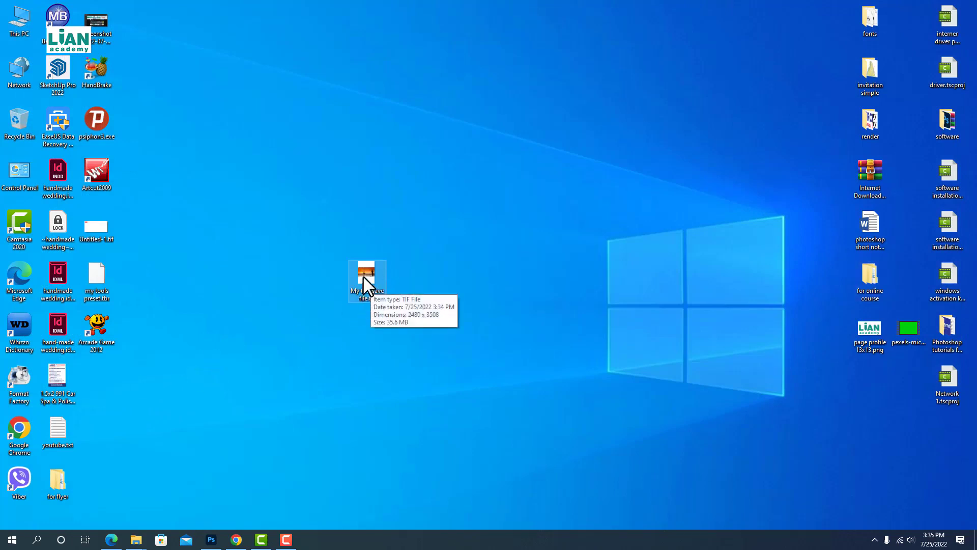
left_click_drag(360, 278, 220, 371)
right_click(209, 385)
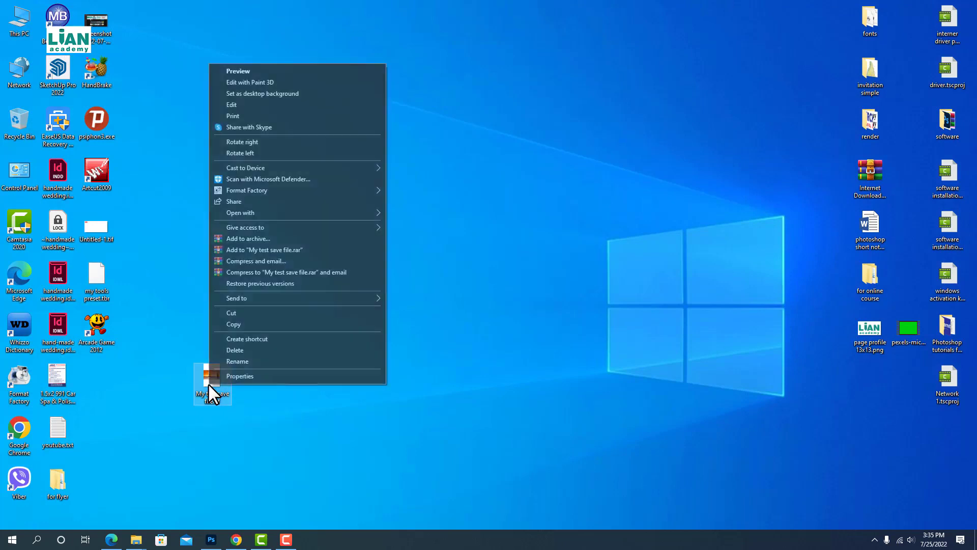
mouse_move(248, 213)
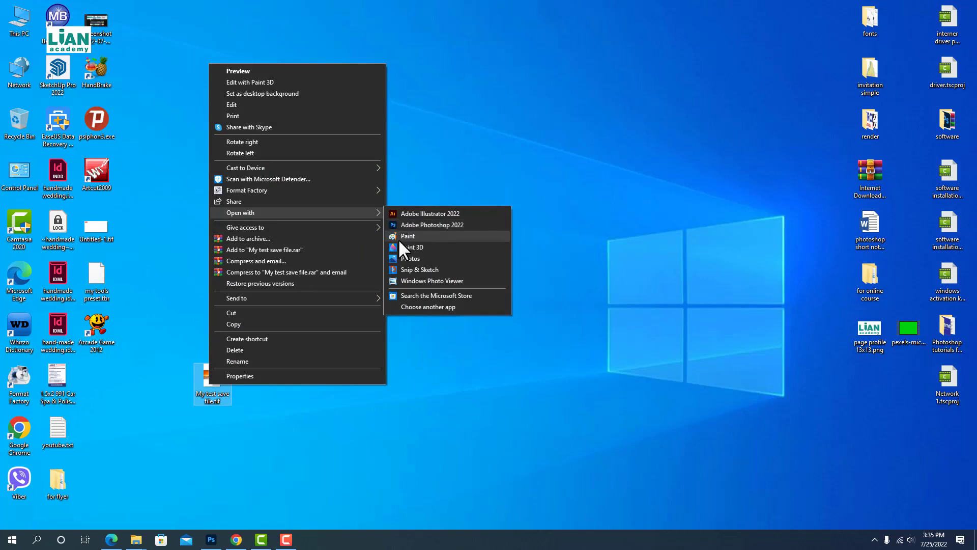
left_click(137, 383)
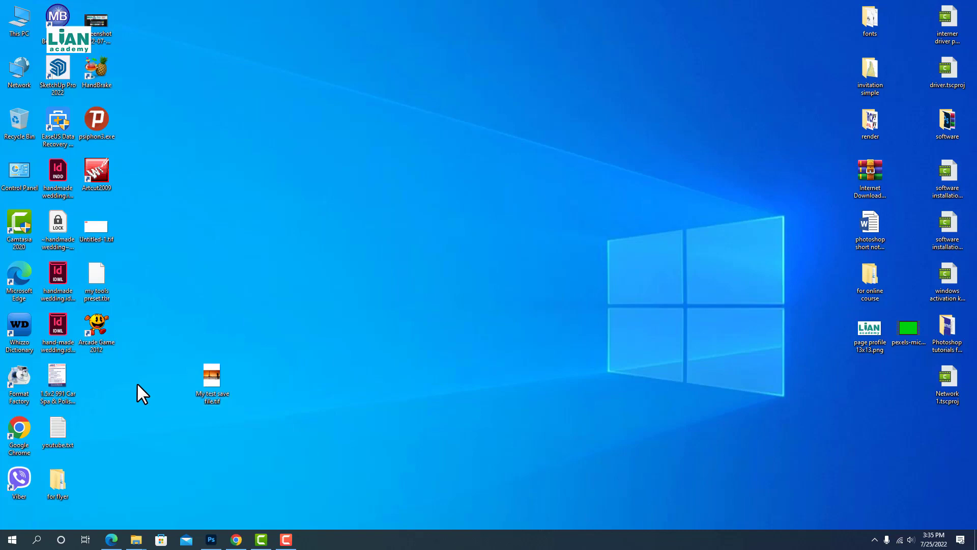
Switch to Photoshop and open My test save file.tif from the Desktop
left_click(209, 539)
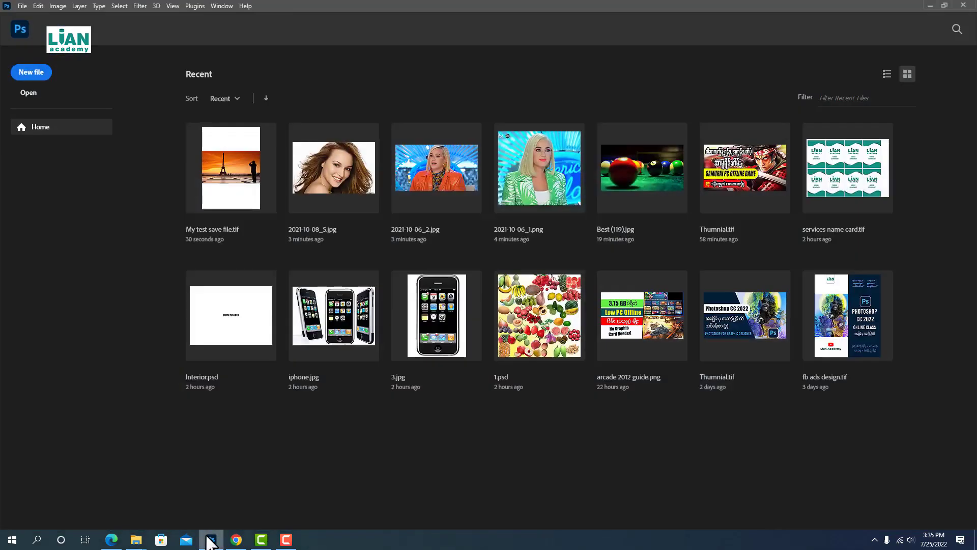
left_click(31, 96)
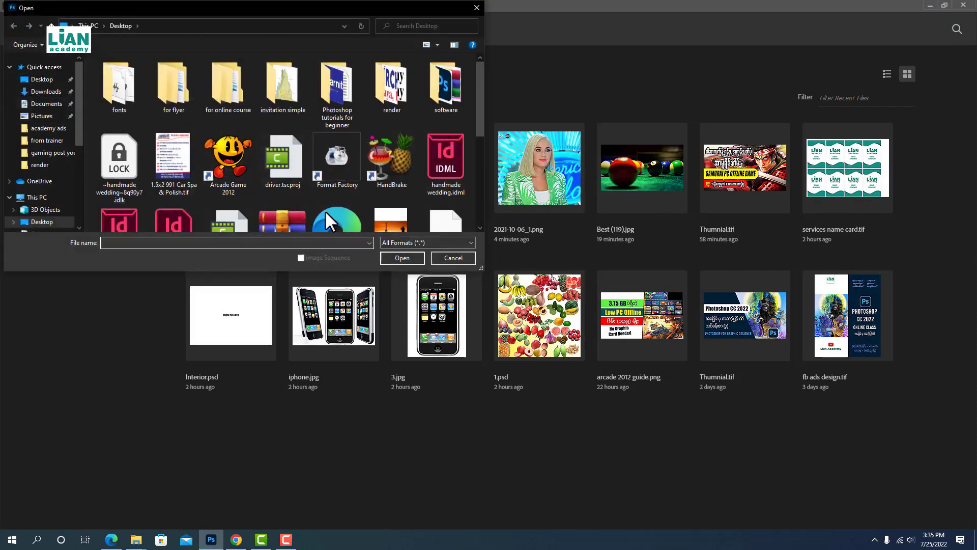
left_click(41, 80)
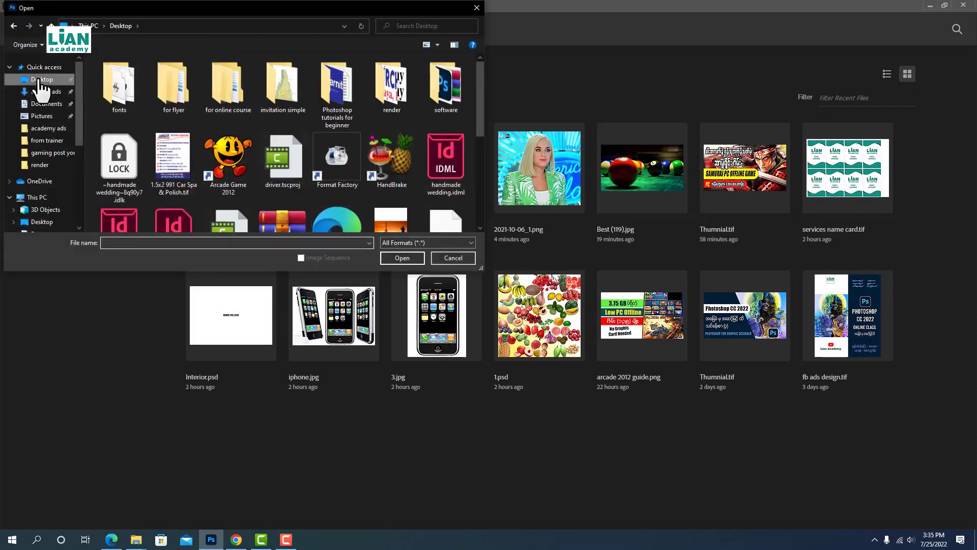
scroll(329, 185, "down", 4)
scroll(376, 178, "up", 3)
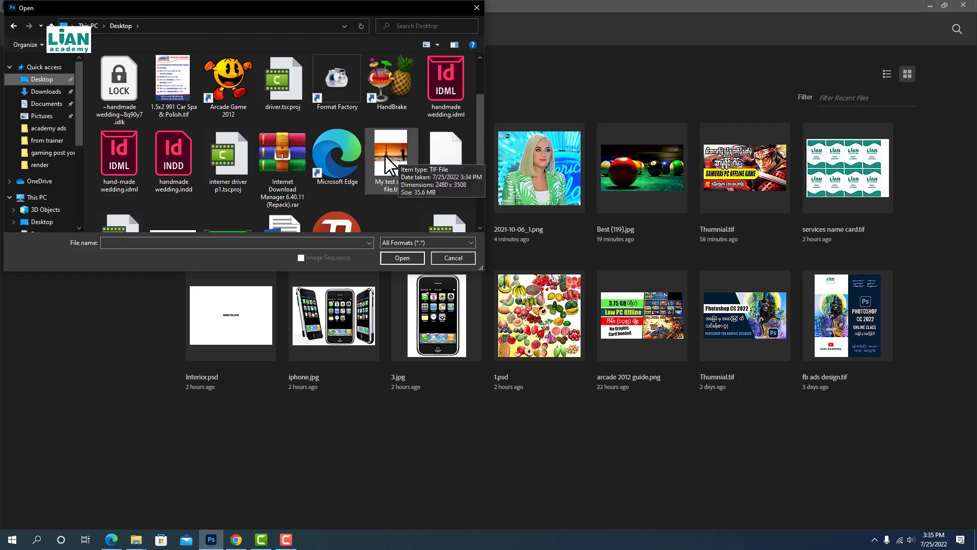
left_click(385, 155)
left_click(392, 256)
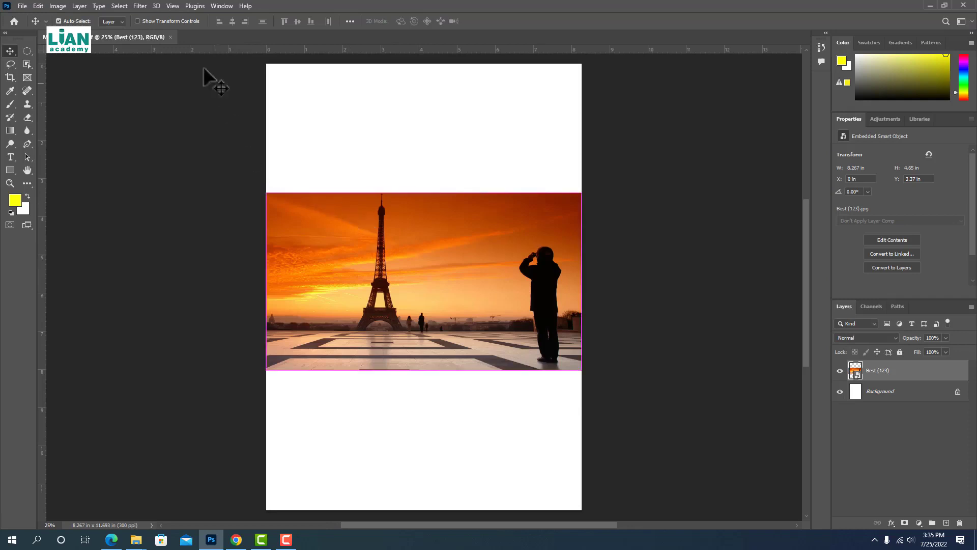
Close the document and reopen My test save file.tif from the Desktop
left_click(171, 36)
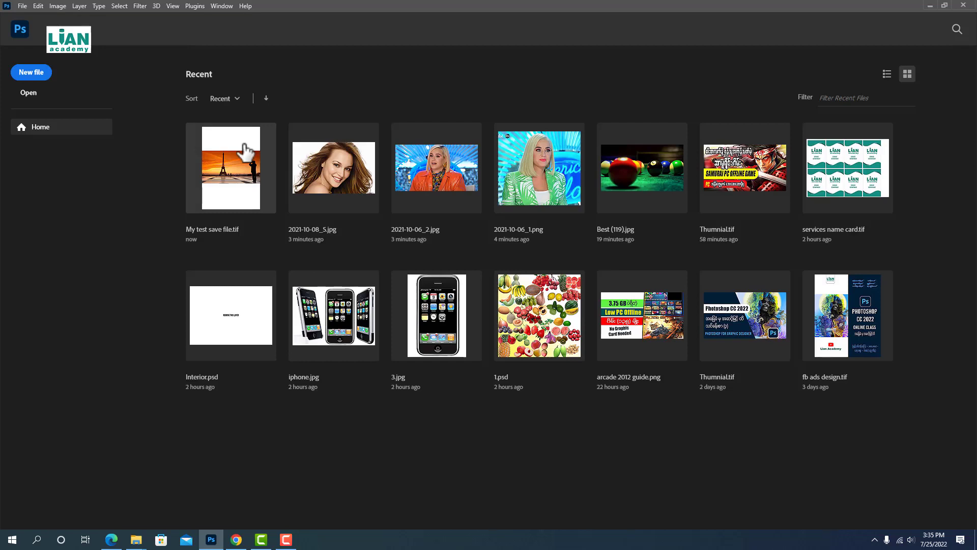
key("ctrl+o")
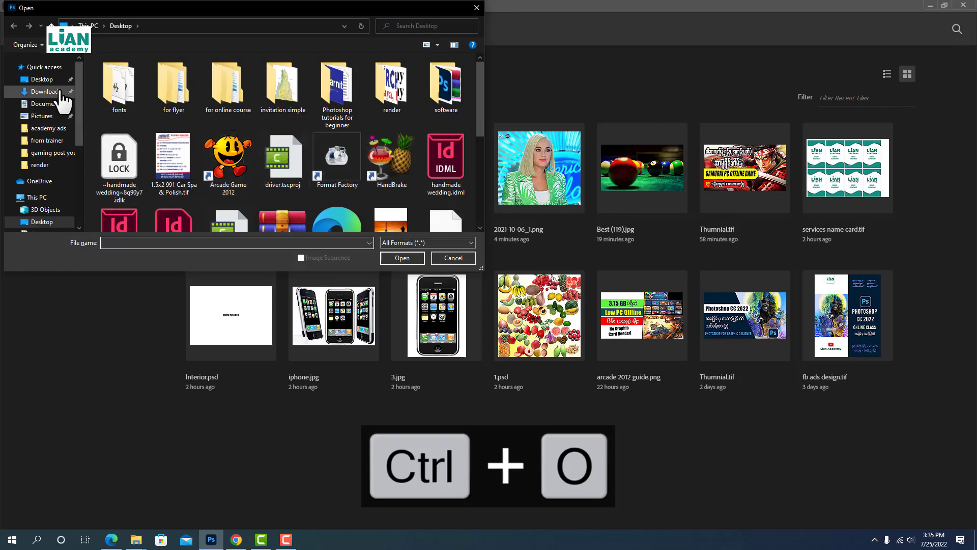
left_click(40, 81)
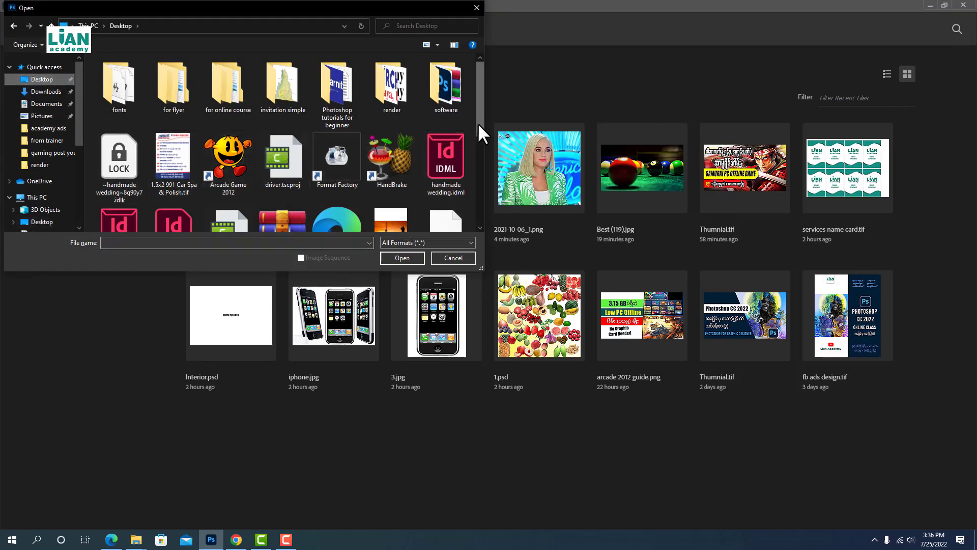
left_click_drag(478, 121, 479, 150)
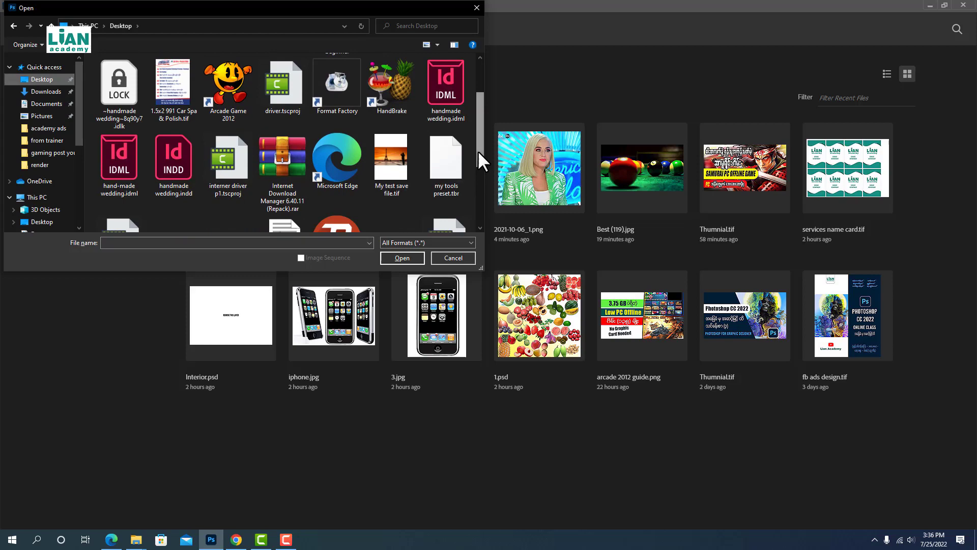
left_click(383, 165)
left_click(392, 257)
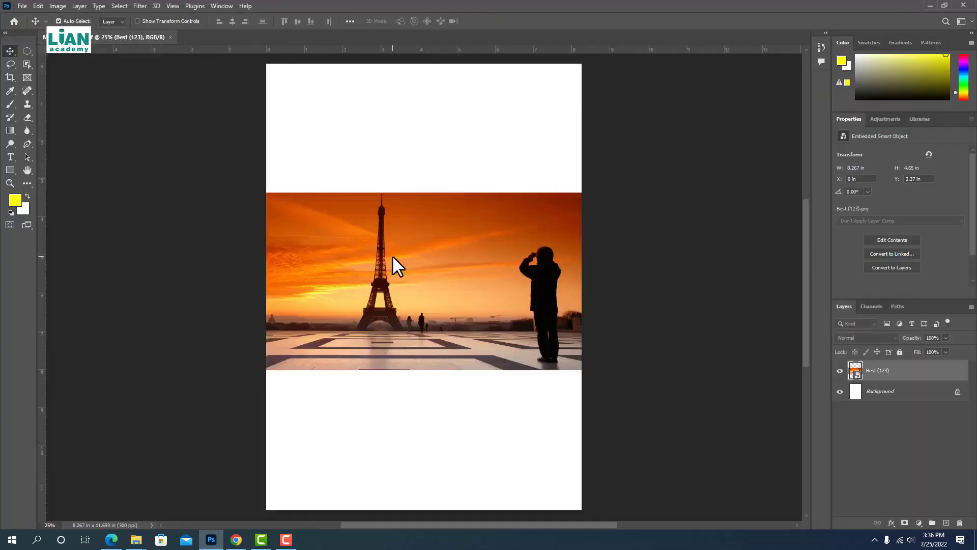
Place Best (124).jpg from the Best folder at the top of the page and move the Eiffel Tower picture down below it
left_click(196, 277)
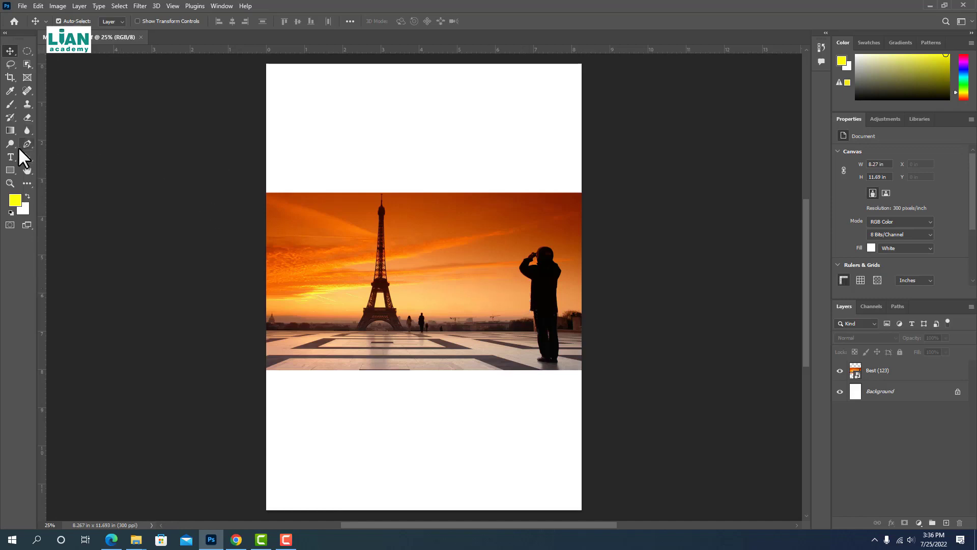
mouse_move(136, 539)
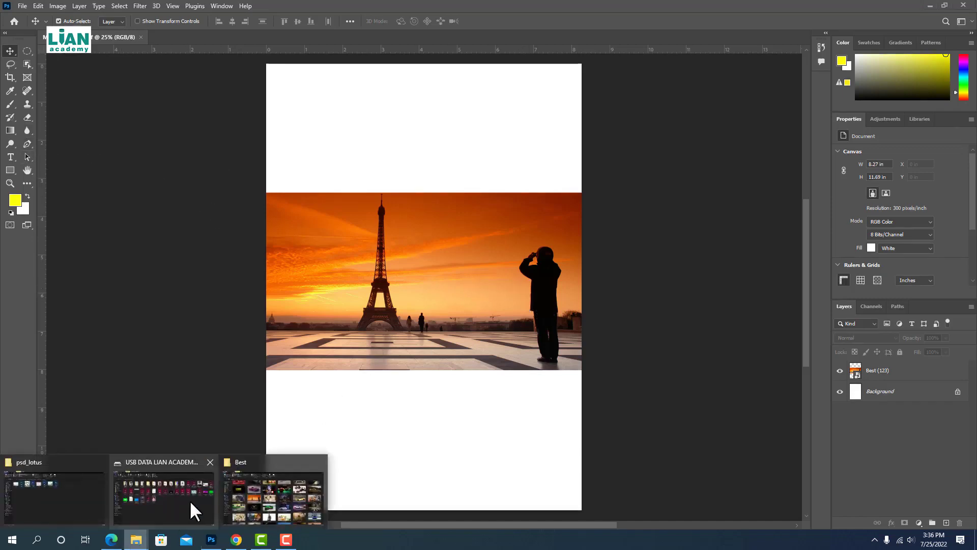
left_click(251, 493)
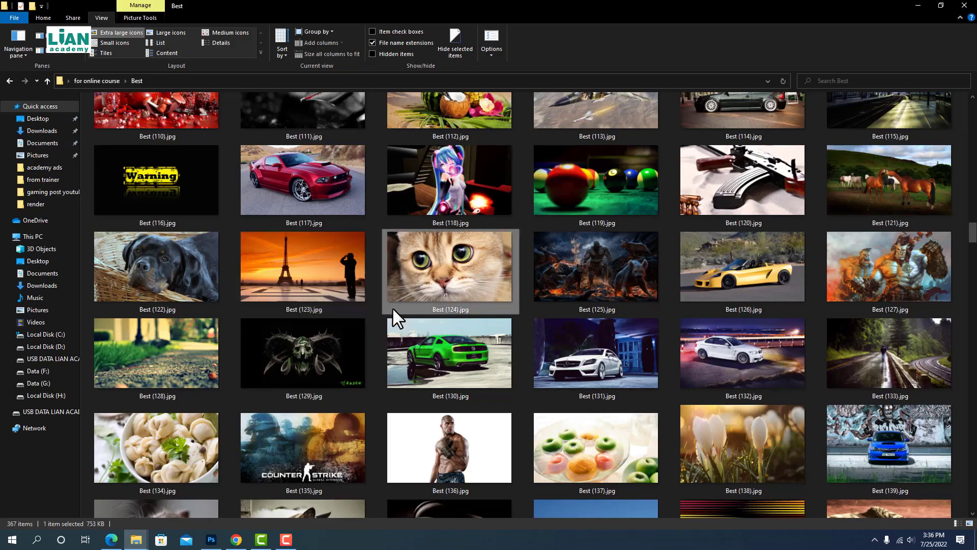
left_click_drag(356, 295, 455, 75)
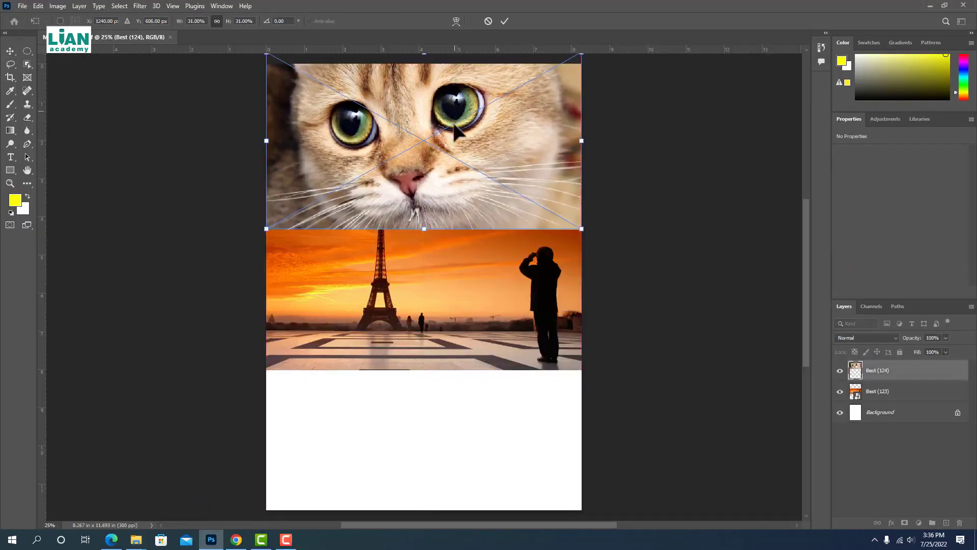
key("Return")
left_click_drag(435, 328, 435, 363)
mouse_move(393, 190)
left_mouse_down()
mouse_move(392, 203)
mouse_move(392, 190)
left_mouse_up()
Place Best (130).jpg from the Best folder and move the green car picture to the bottom of the page
mouse_move(136, 539)
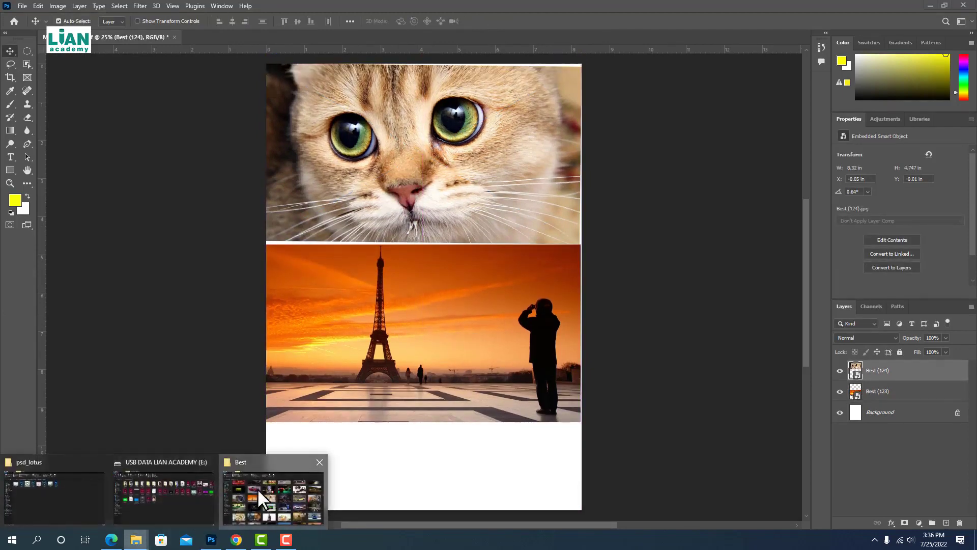
left_click(258, 487)
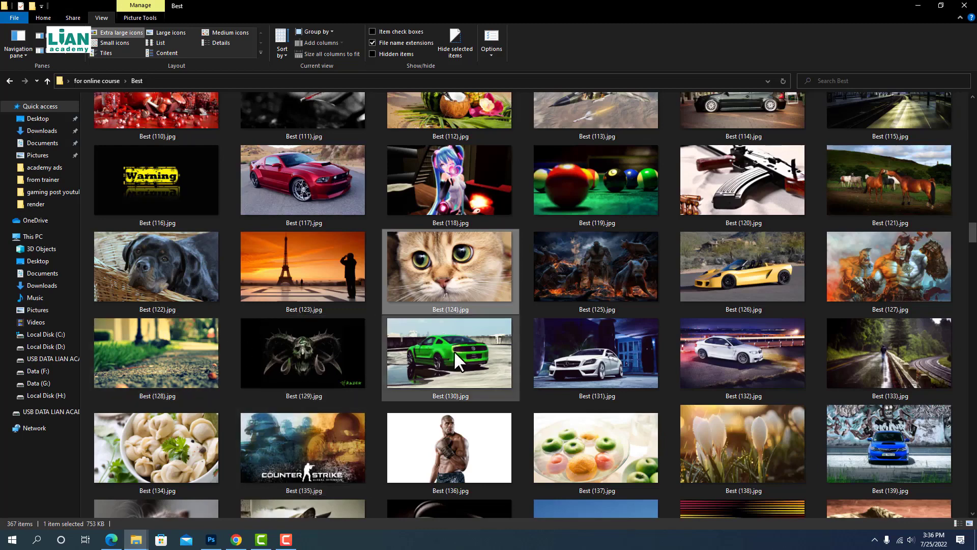
left_click(211, 540)
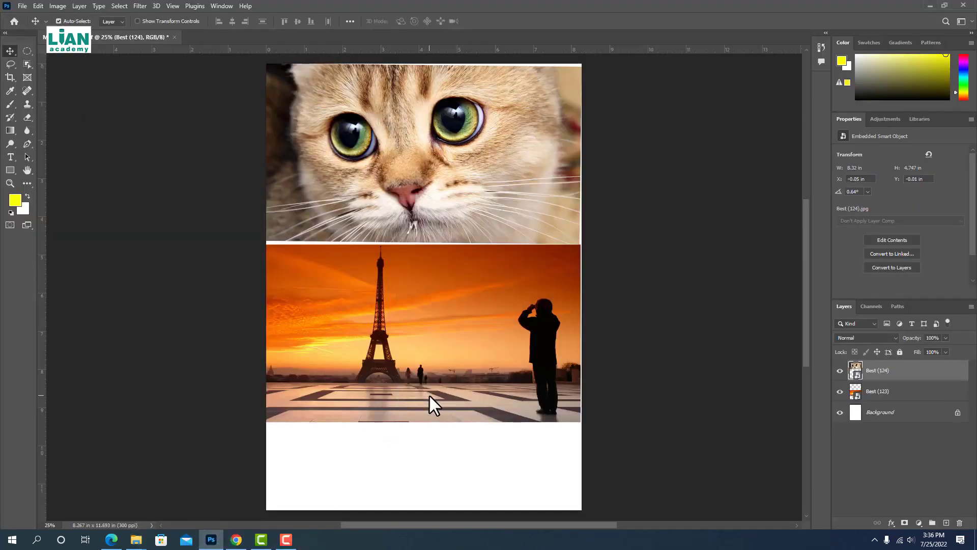
left_click_drag(429, 396, 430, 396)
key("Return")
left_click_drag(439, 320, 440, 468)
Stack layer Best (124) beneath Best (123), raise the Eiffel Tower picture to about Y 3.29 in, and save the document
left_click(441, 316)
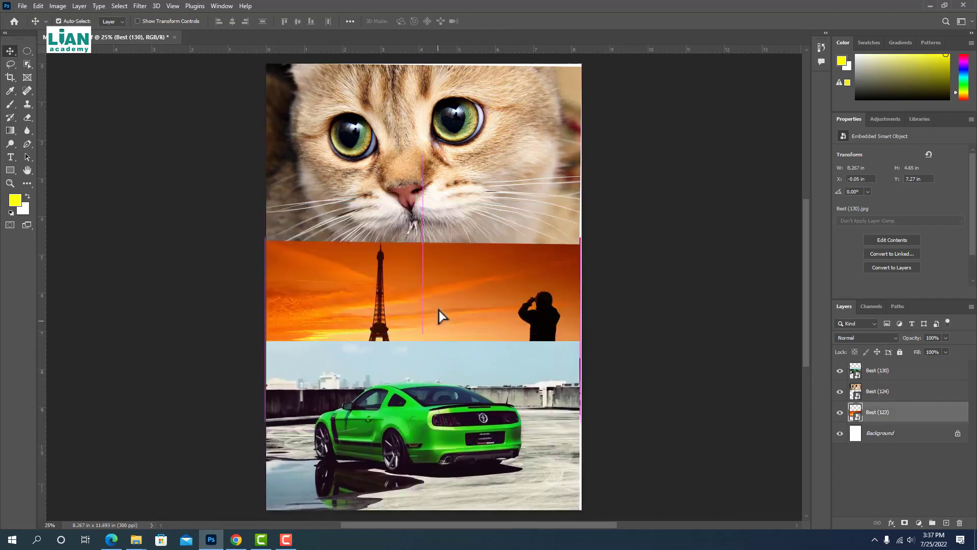
left_click_drag(439, 309, 437, 301)
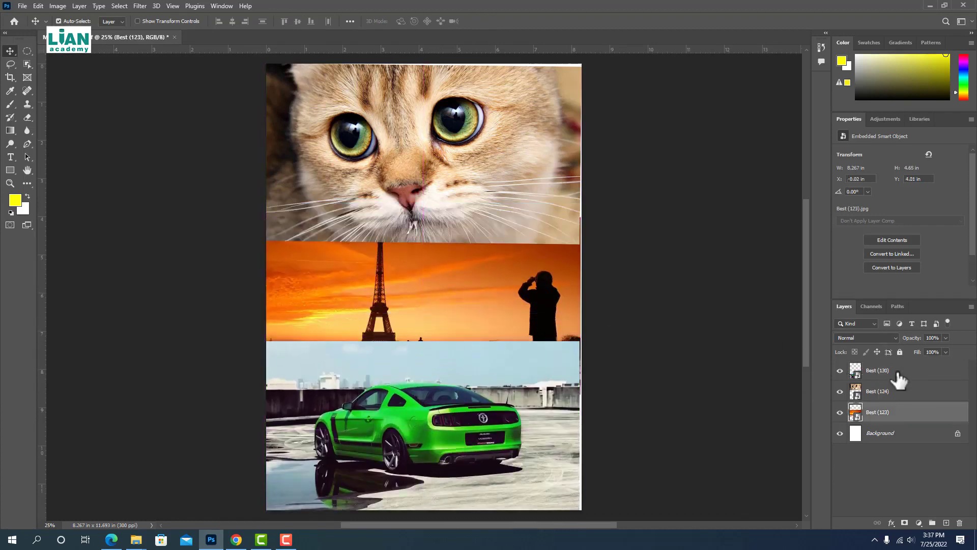
left_click_drag(899, 389, 868, 411)
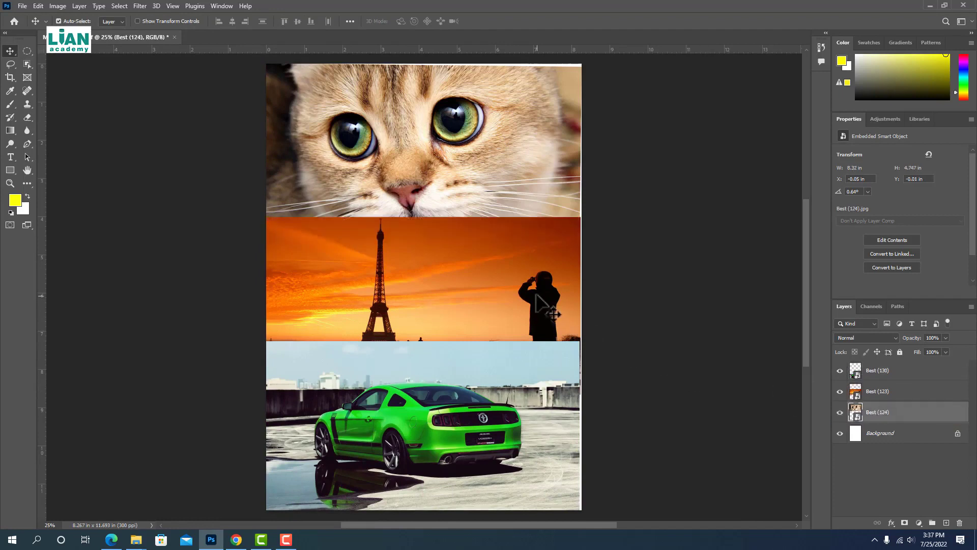
left_click_drag(536, 297, 535, 269)
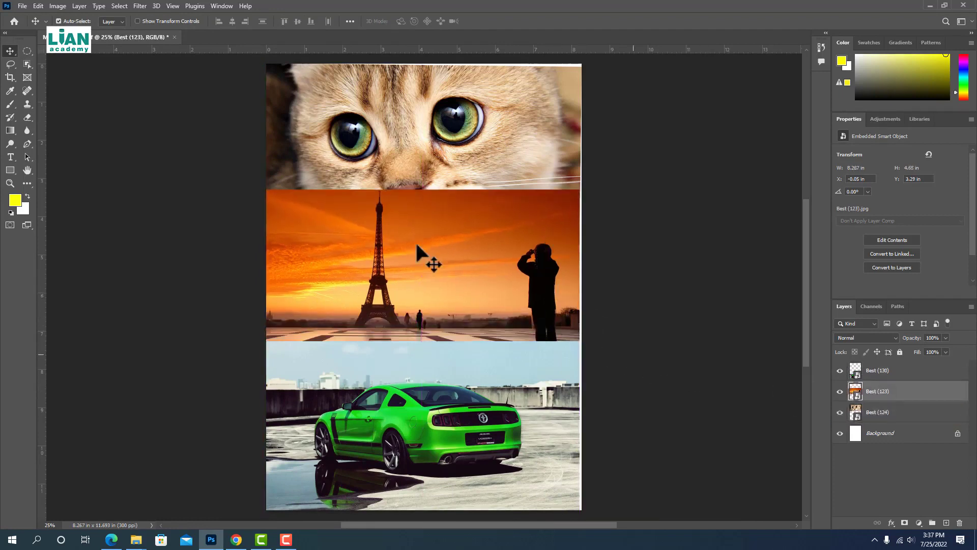
key("ctrl+s")
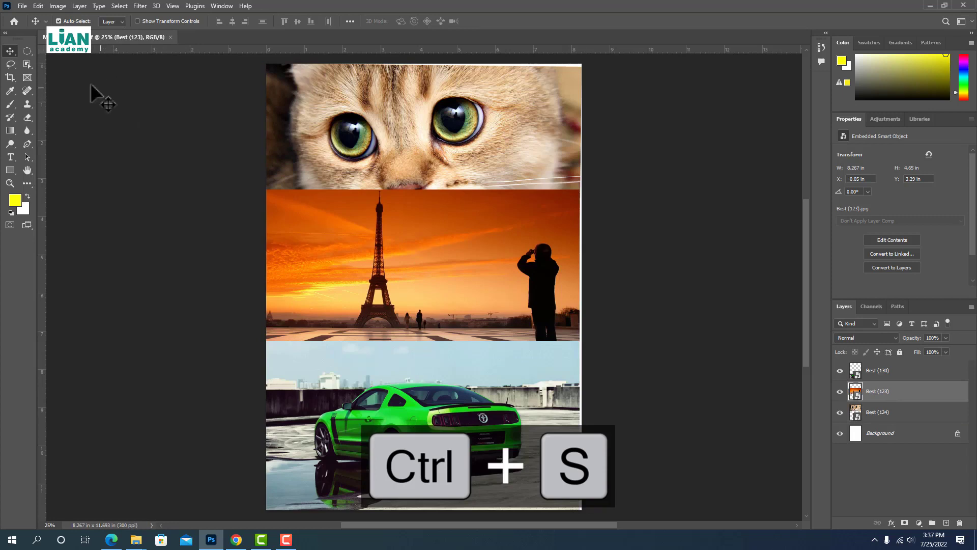
Save the document under the new name "my save as test" as a TIFF on the Desktop, with no image compression
left_click(22, 6)
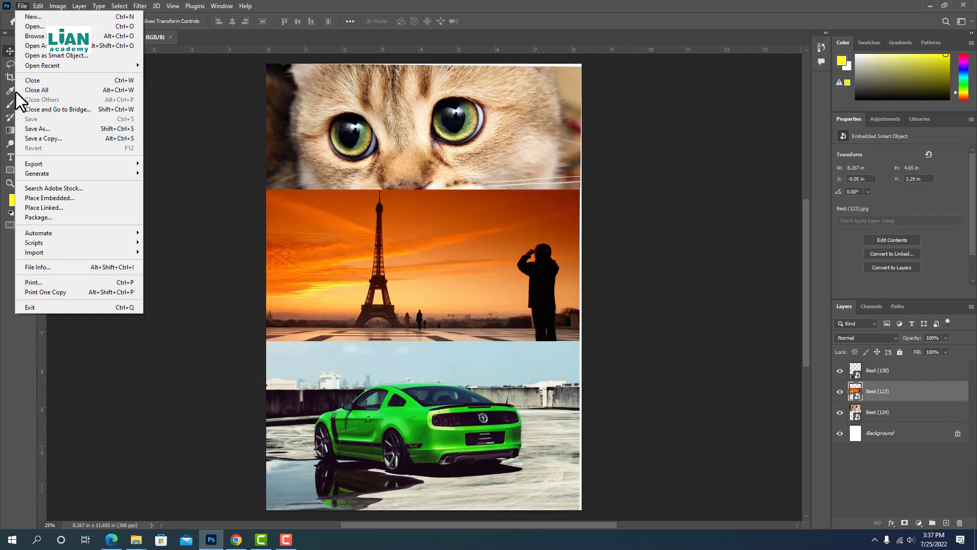
left_click(46, 129)
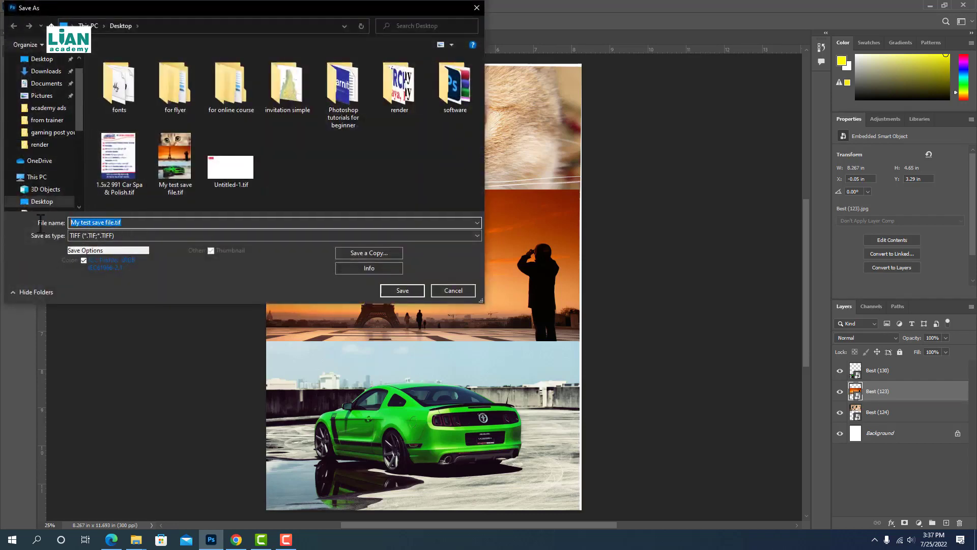
type("my ")
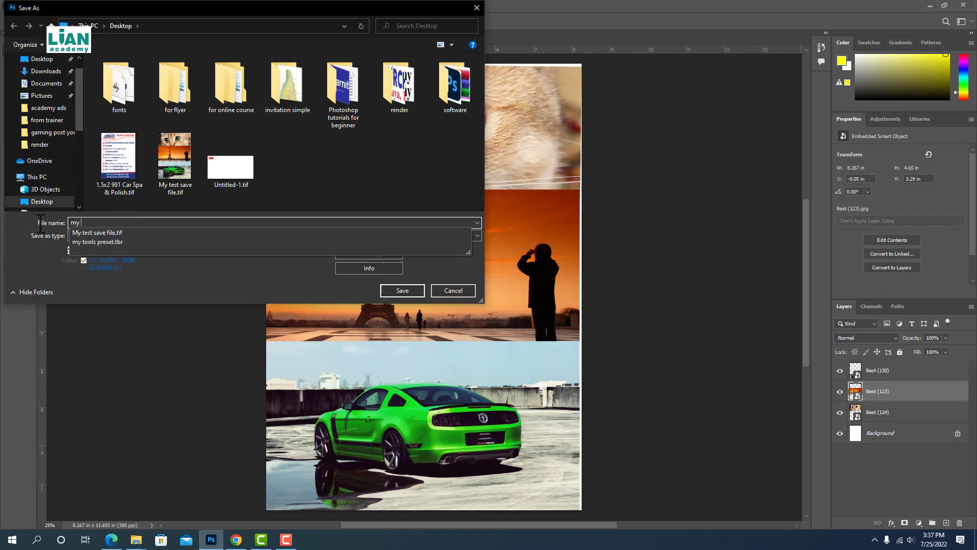
type("savs")
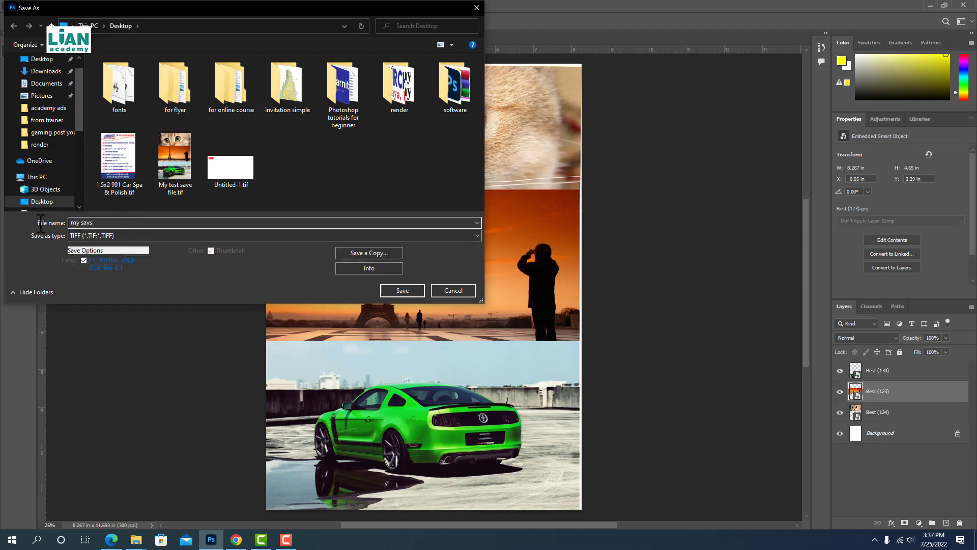
type("f")
type("test")
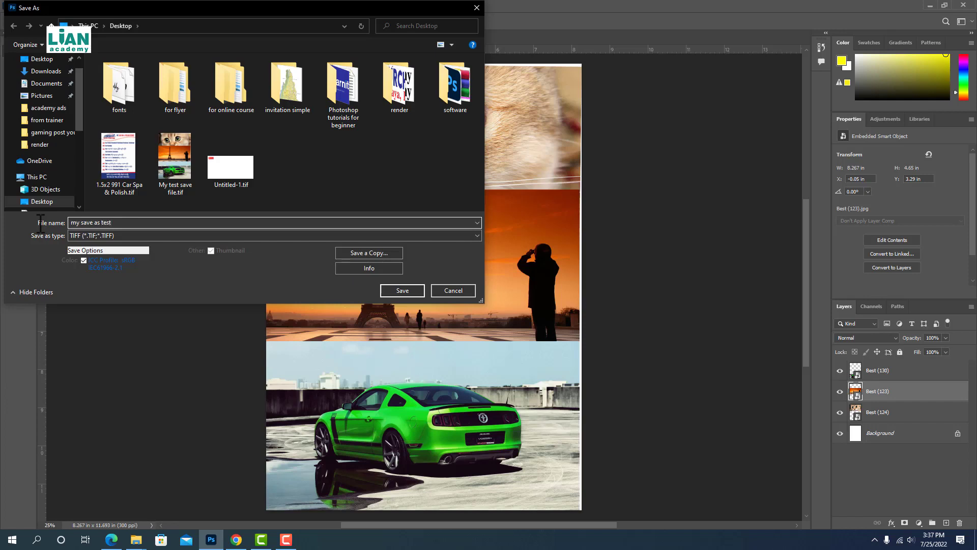
left_click(36, 60)
left_click(391, 291)
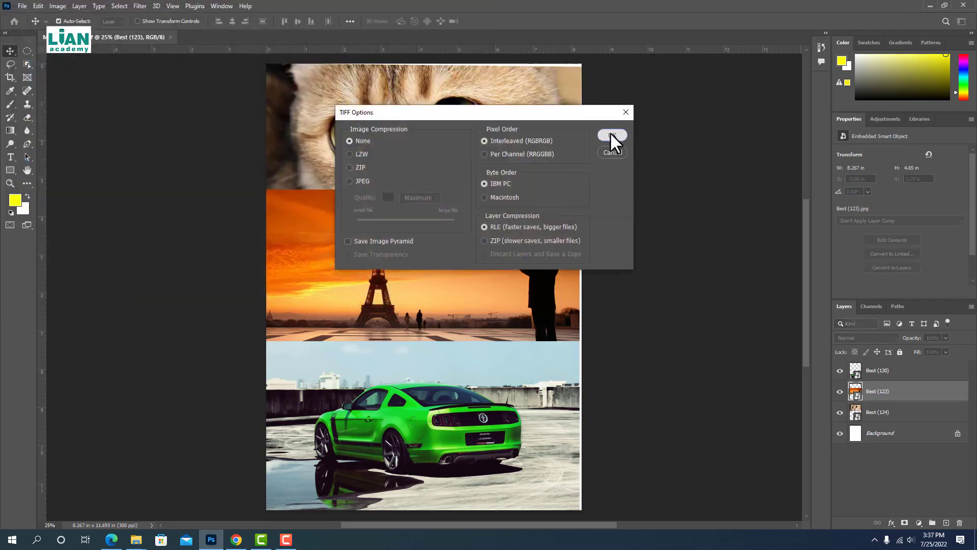
left_click(612, 135)
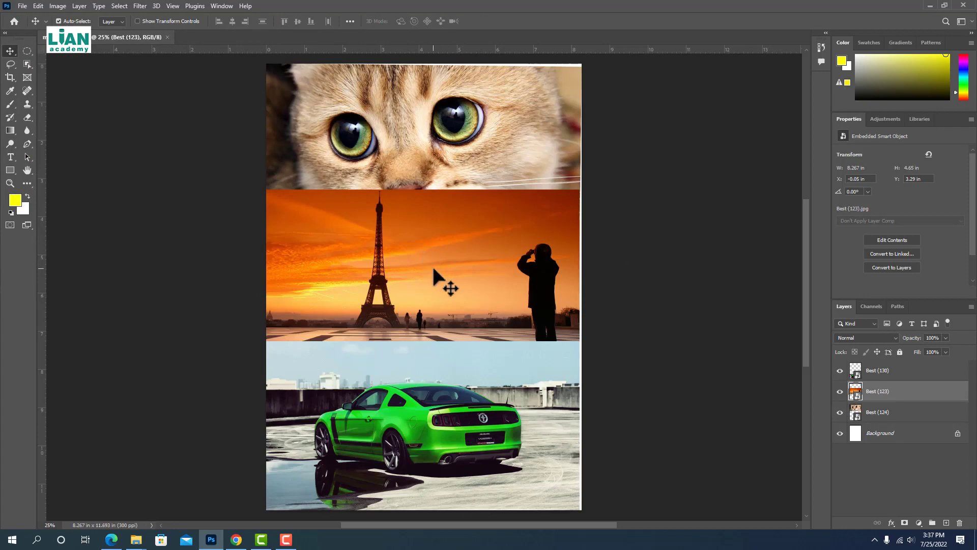
Rotate the Eiffel Tower picture counterclockwise with Free Transform so it slants across the page
key("ctrl+t")
left_click_drag(646, 201, 585, 130)
key("Return")
Rotate the green car picture to about 34.20°, enlarge it to about 37.51%, shift it across the lower page, and save
left_click(557, 382)
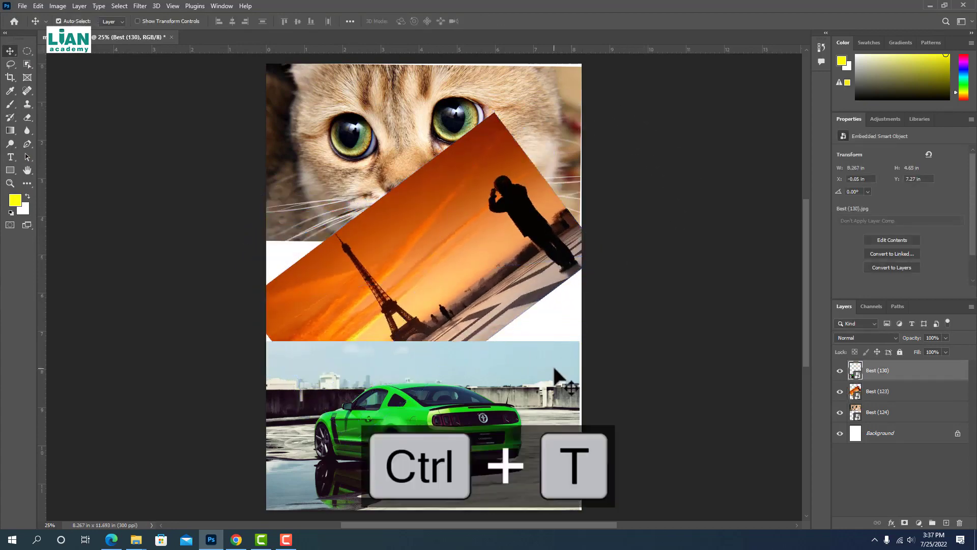
key("ctrl+t")
left_click_drag(621, 375, 511, 398)
left_click_drag(586, 399, 658, 407)
left_click_drag(534, 402, 500, 402)
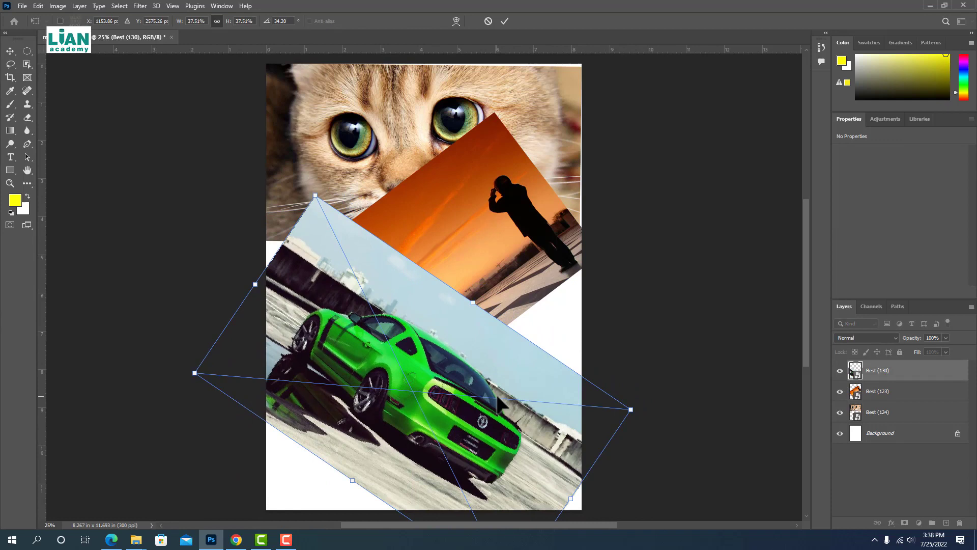
key("Return")
key("ctrl+s")
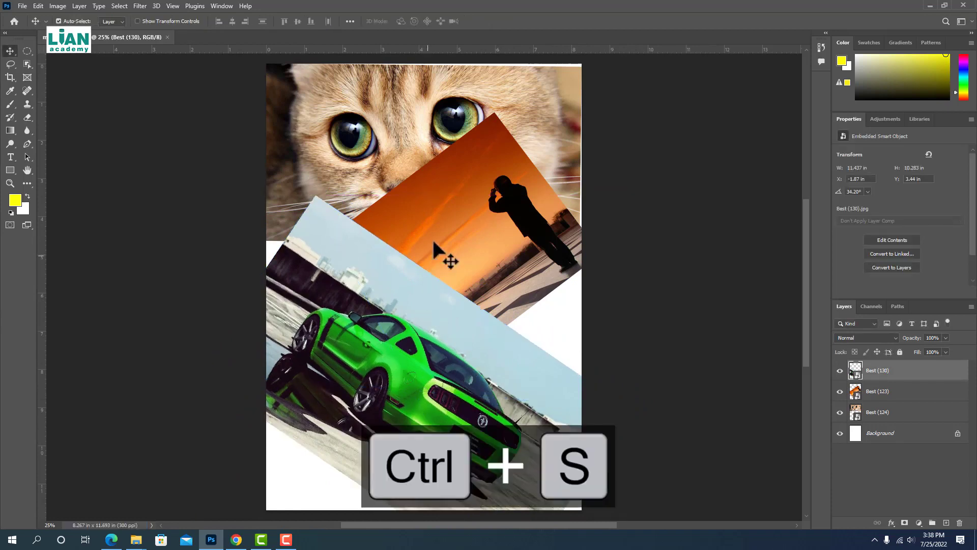
Shift the rotated Eiffel Tower and green car pictures slightly apart and save the document again
left_click_drag(433, 243, 468, 239)
left_click_drag(420, 322, 400, 336)
key("ctrl+s")
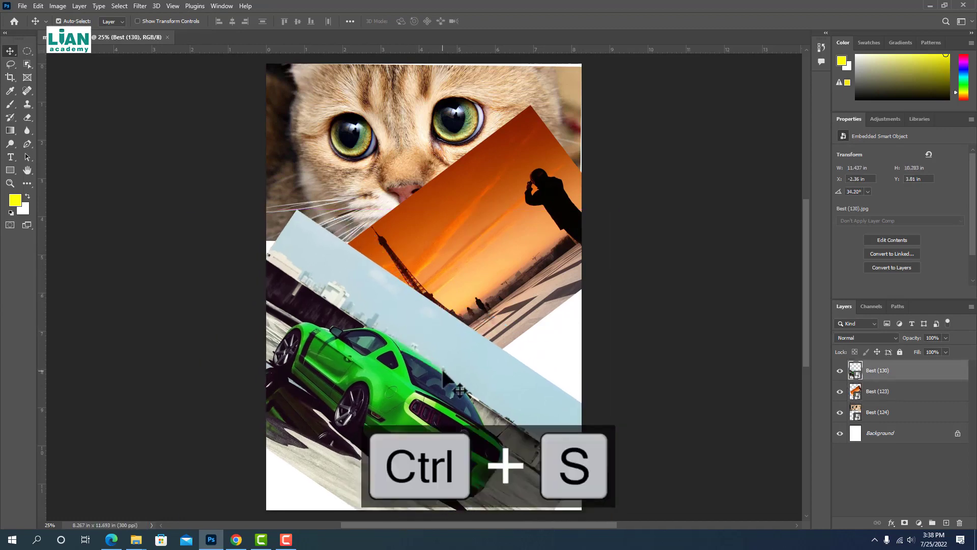
Close the document, minimize Photoshop and the Best folder, and move my save as test.tif below My test save file.tif on the desktop
left_click(167, 38)
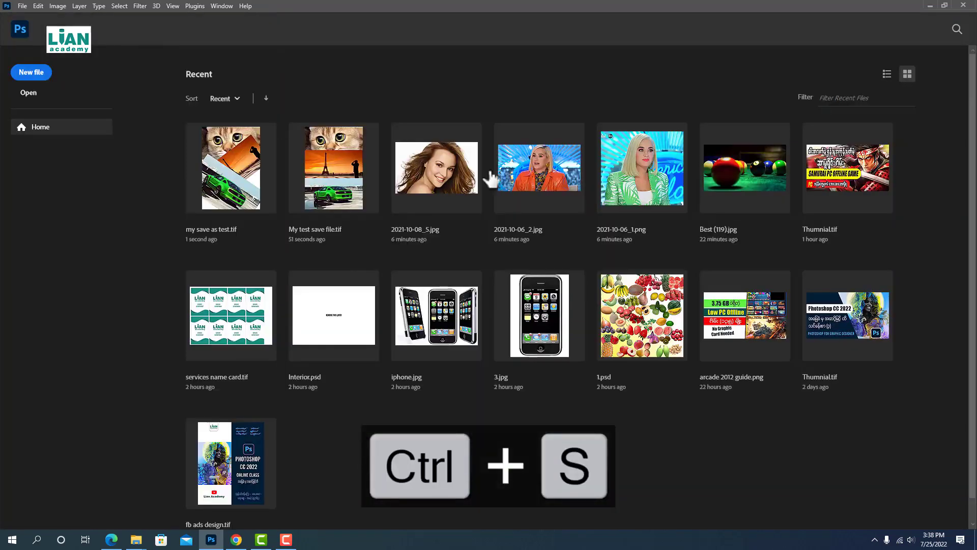
left_click(928, 6)
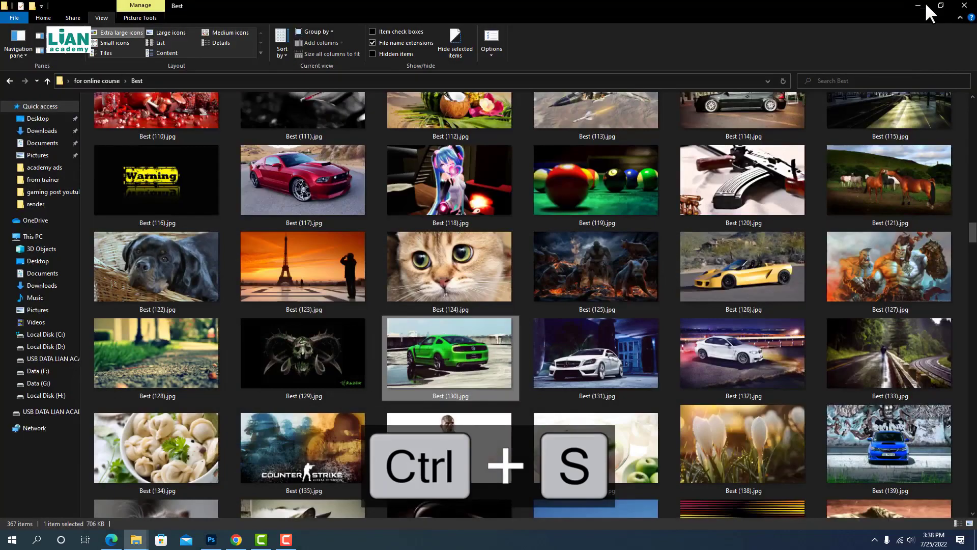
left_click(916, 5)
left_click_drag(135, 459, 339, 254)
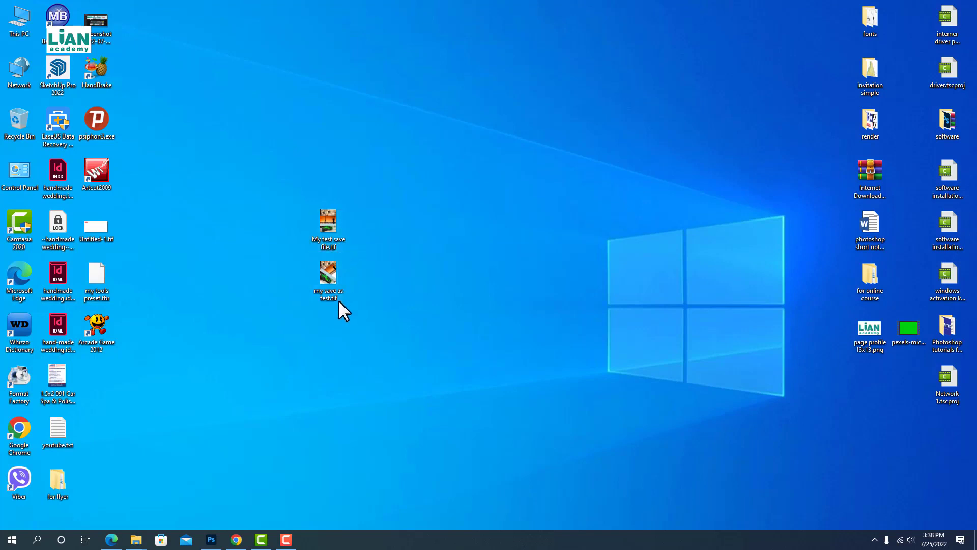
Open My test save file.tif and my save as test.tif from the desktop in Photoshop as separate documents
left_click_drag(329, 231, 372, 31)
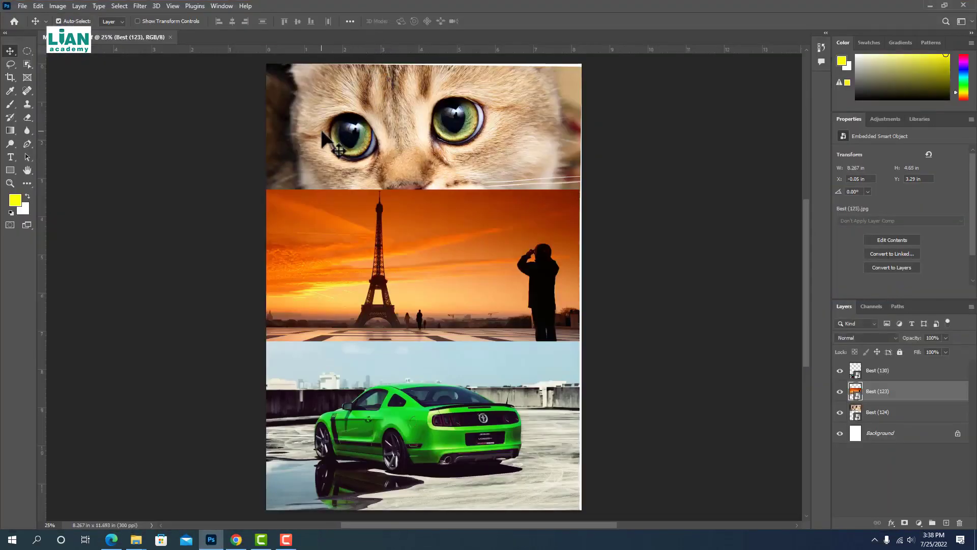
left_click(930, 4)
left_click_drag(327, 277, 485, 3)
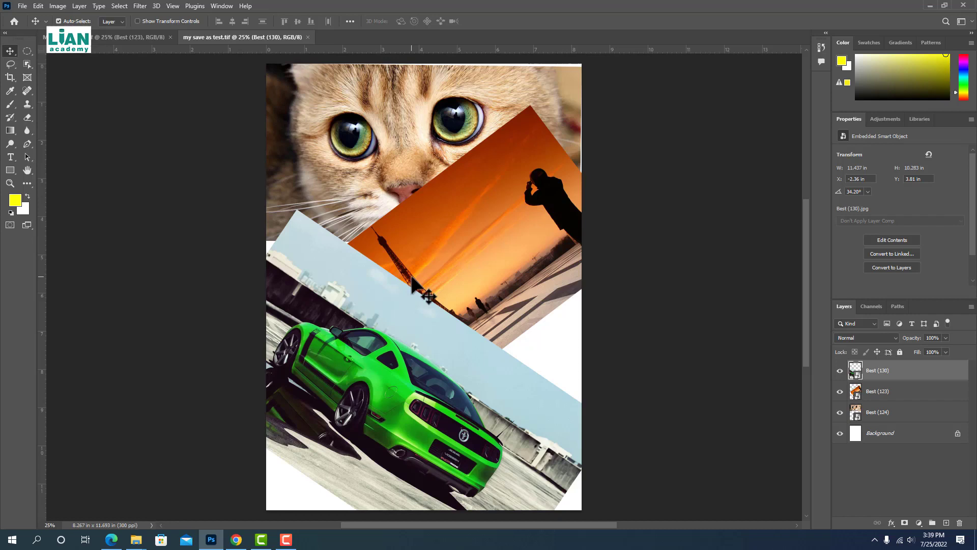
left_click(662, 394)
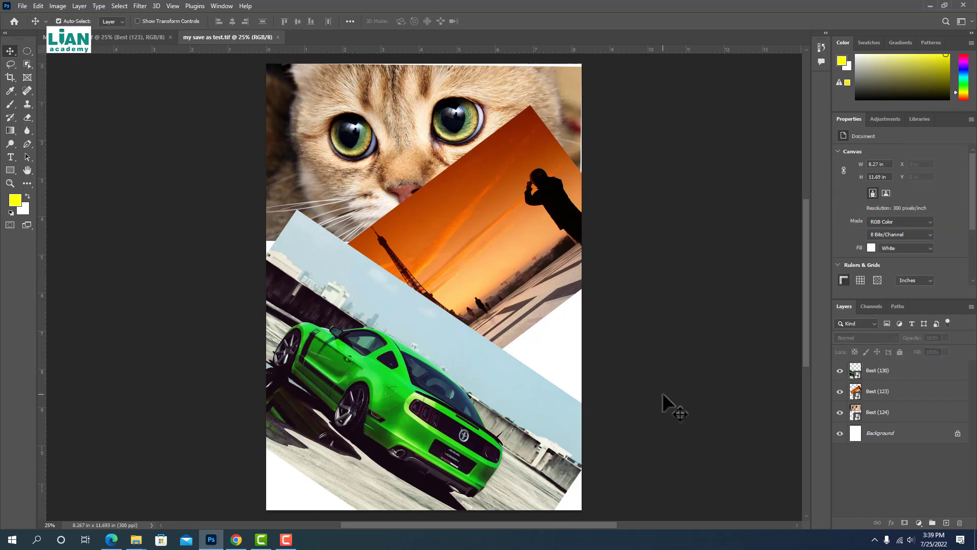